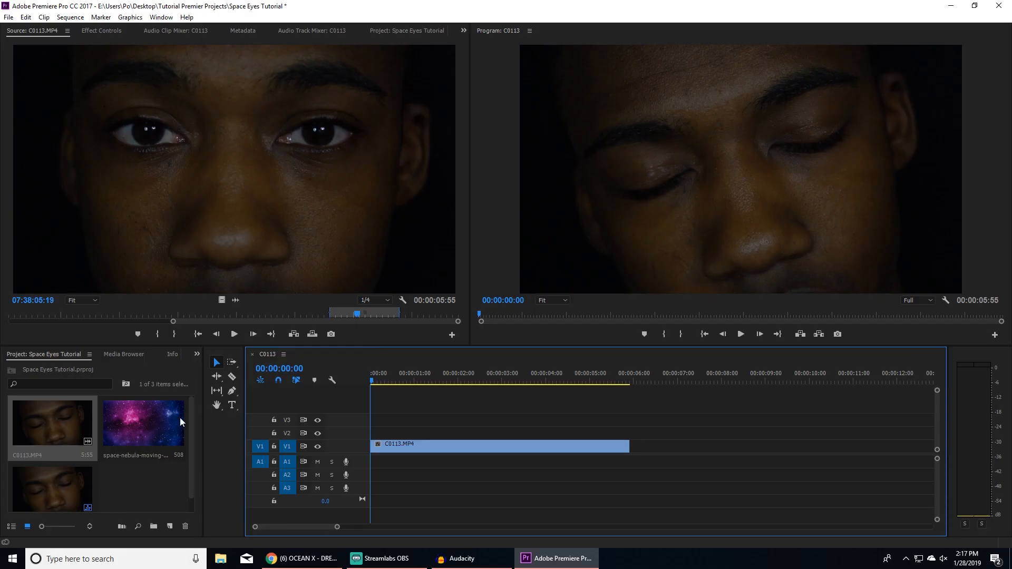
- Replace the C0113.MP4 clip in the sequence with an After Effects composition
{"action": "right_click", "coordinate": [425, 444]}
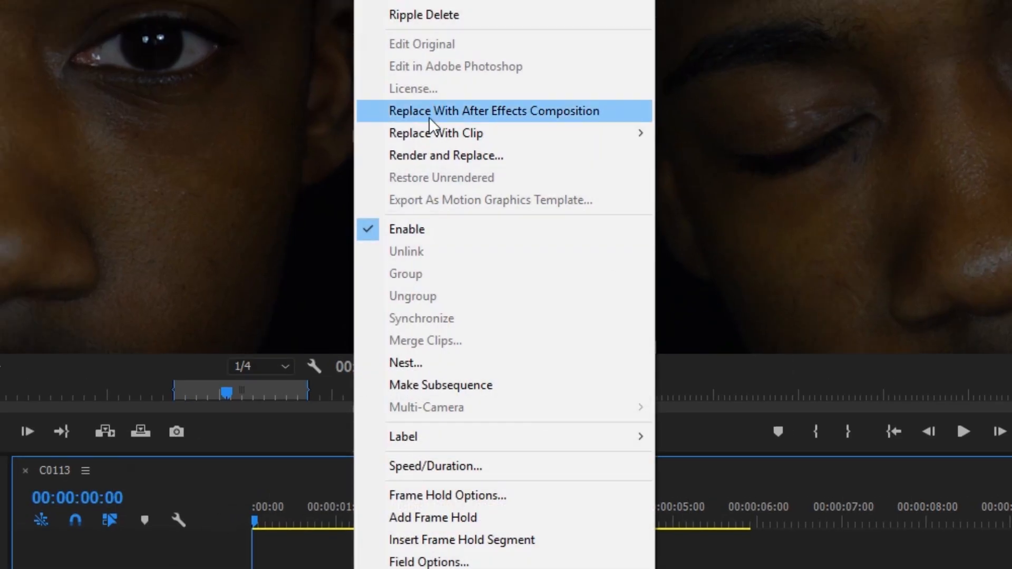
{"action": "left_click", "coordinate": [470, 107]}
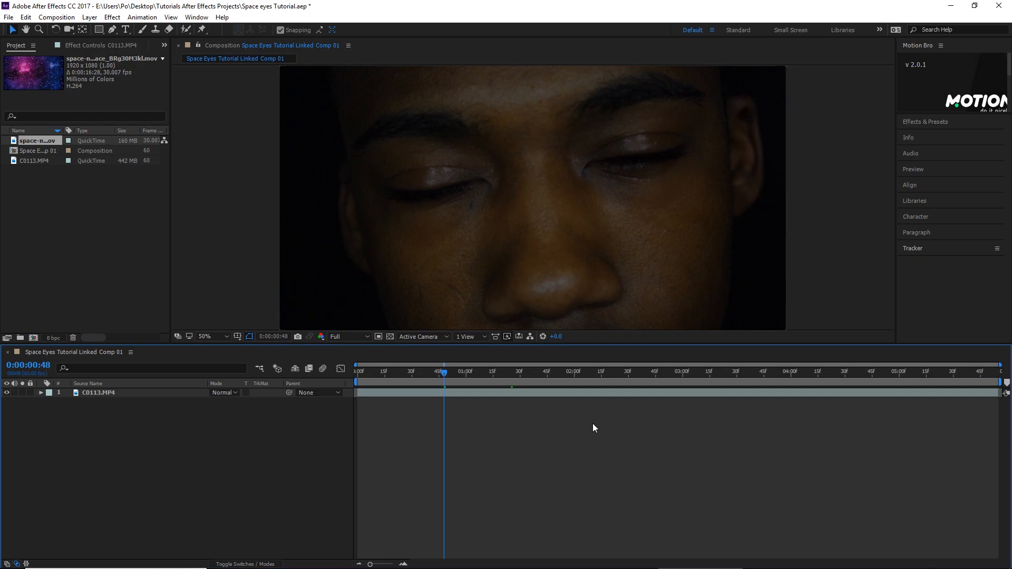
- Move to the open-eyes frame at 0:00:01:28 and start motion tracking on the C0113.MP4 layer
{"action": "left_click_drag", "start_coordinate": [499, 372], "coordinate": [515, 373]}
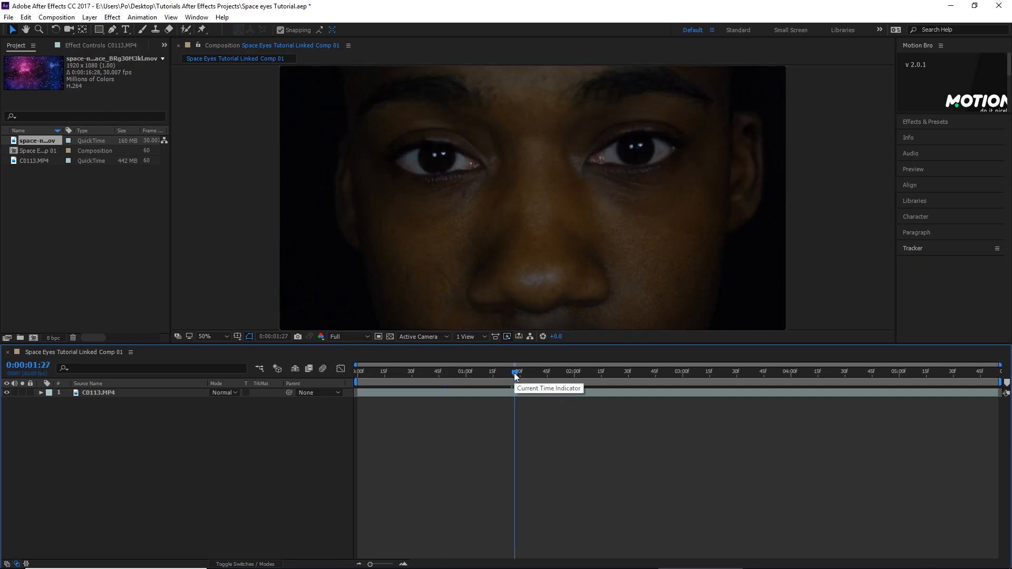
{"action": "key", "text": "Page_Down"}
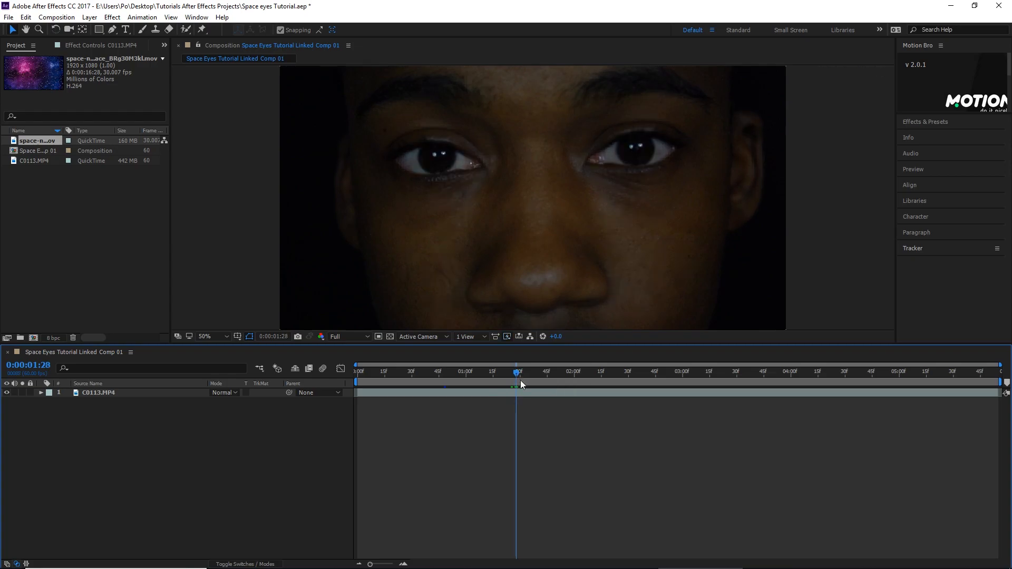
{"action": "left_click", "coordinate": [486, 396]}
{"action": "right_click", "coordinate": [488, 393]}
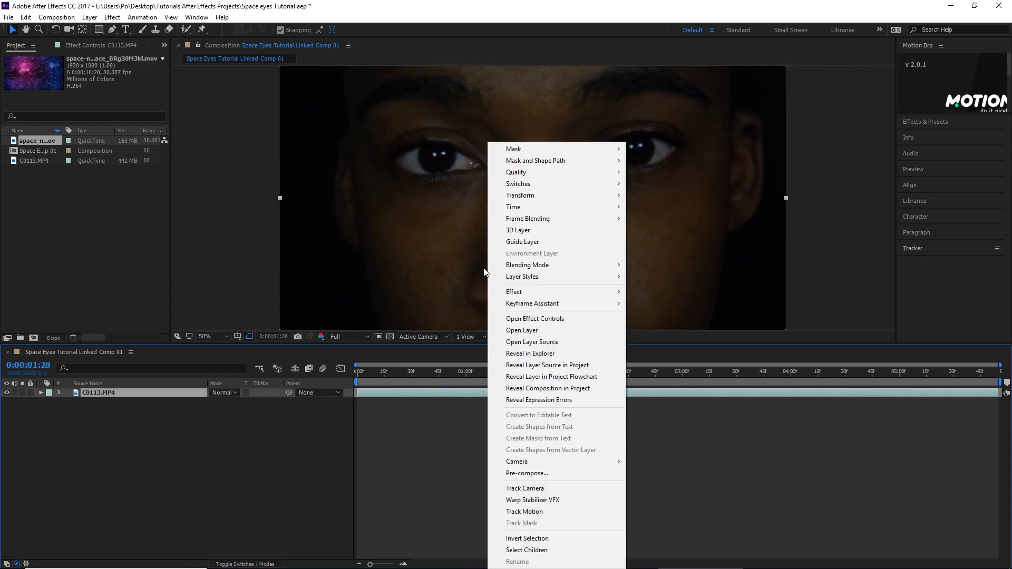
{"action": "left_click", "coordinate": [498, 511]}
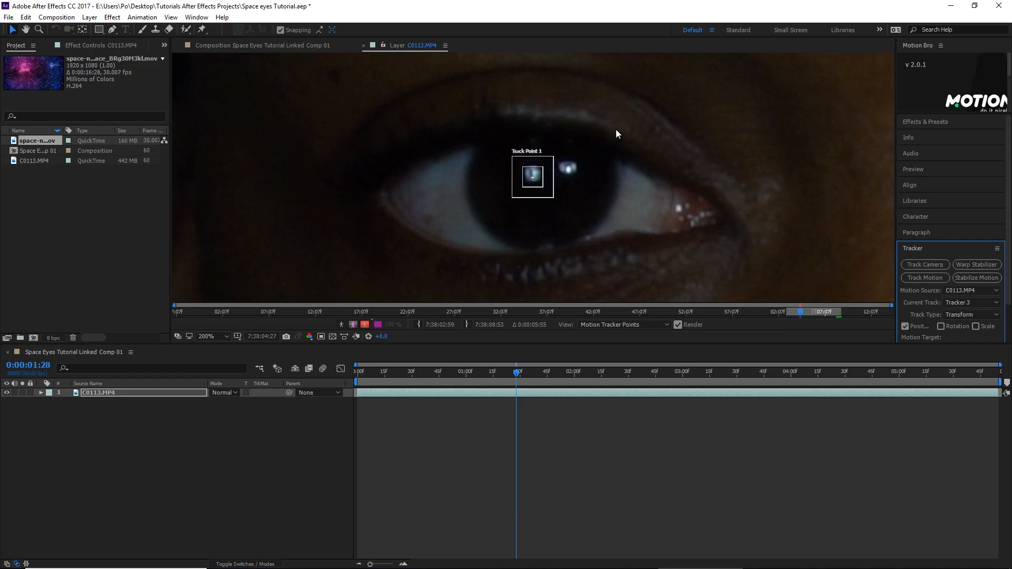
- Centre Track Point 1 on the light reflection in the subject's right pupil and tighten its feature and search regions around it
{"action": "scroll", "coordinate": [689, 143], "scroll_direction": "down", "scroll_amount": 3}
{"action": "scroll", "coordinate": [653, 187], "scroll_direction": "up", "scroll_amount": 6}
{"action": "left_click_drag", "start_coordinate": [532, 149], "coordinate": [534, 142]}
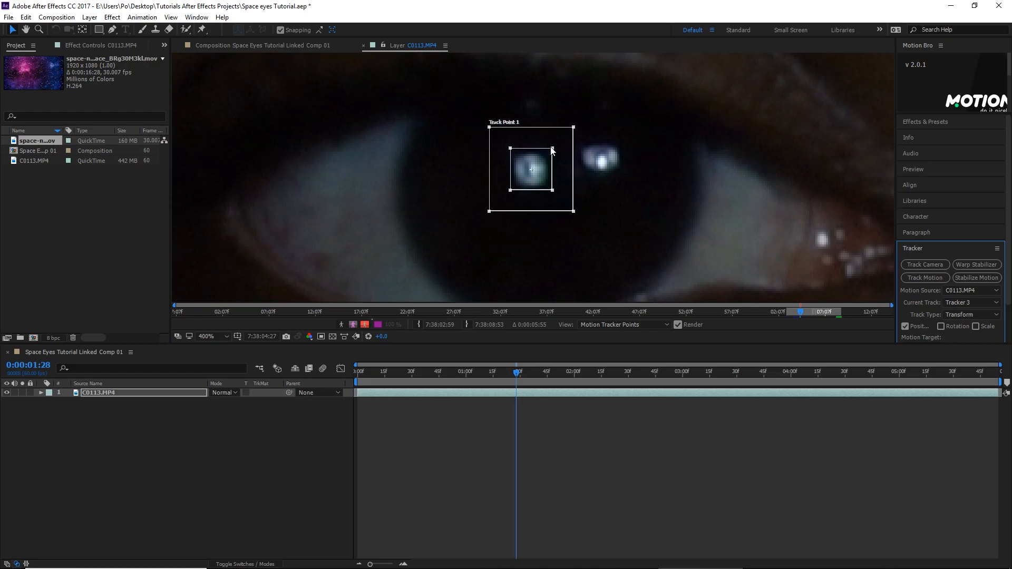
{"action": "left_click_drag", "start_coordinate": [551, 150], "coordinate": [550, 151]}
{"action": "left_click_drag", "start_coordinate": [574, 211], "coordinate": [568, 207]}
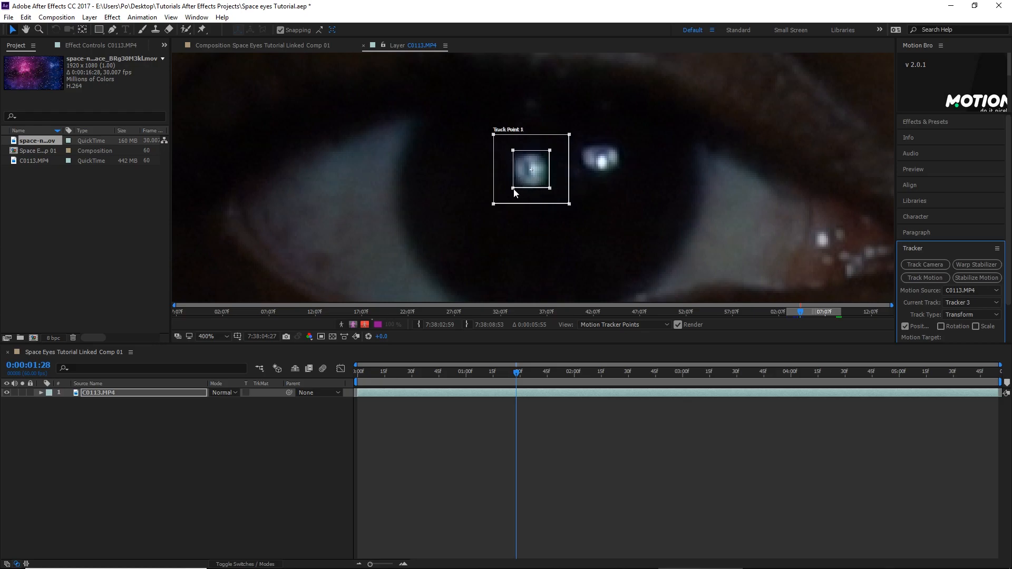
- Analyze the track forward to the end of the clip and check the tracked path
{"action": "scroll", "coordinate": [913, 316], "scroll_direction": "down", "scroll_amount": 1}
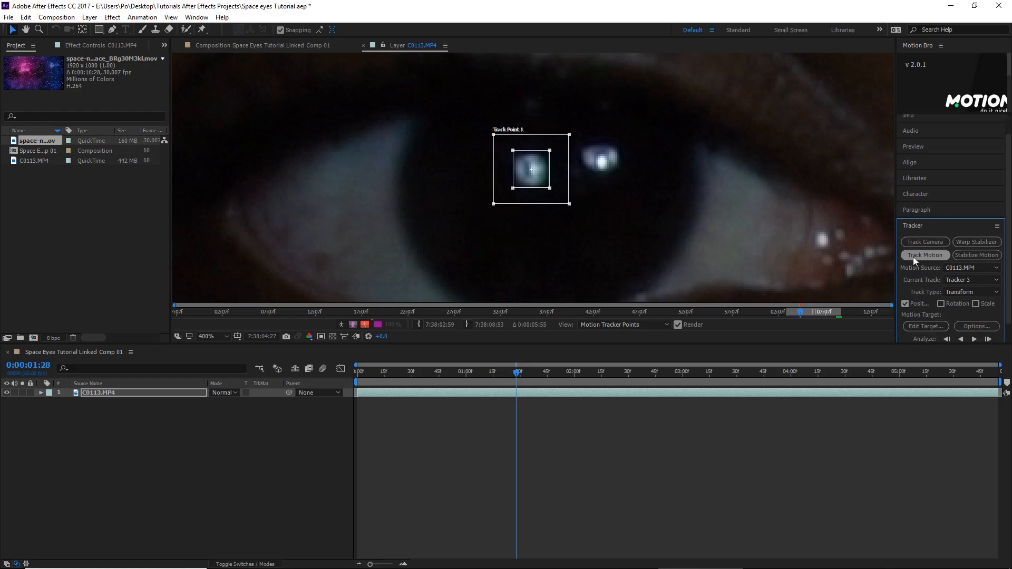
{"action": "scroll", "coordinate": [913, 255], "scroll_direction": "down", "scroll_amount": 1}
{"action": "left_click", "coordinate": [972, 318]}
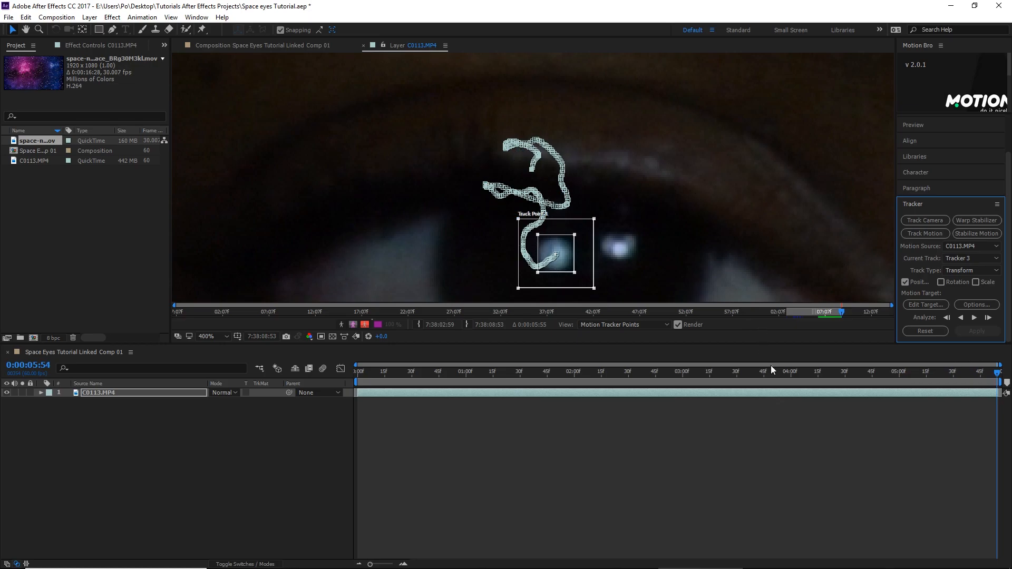
{"action": "left_click_drag", "start_coordinate": [808, 373], "coordinate": [780, 374]}
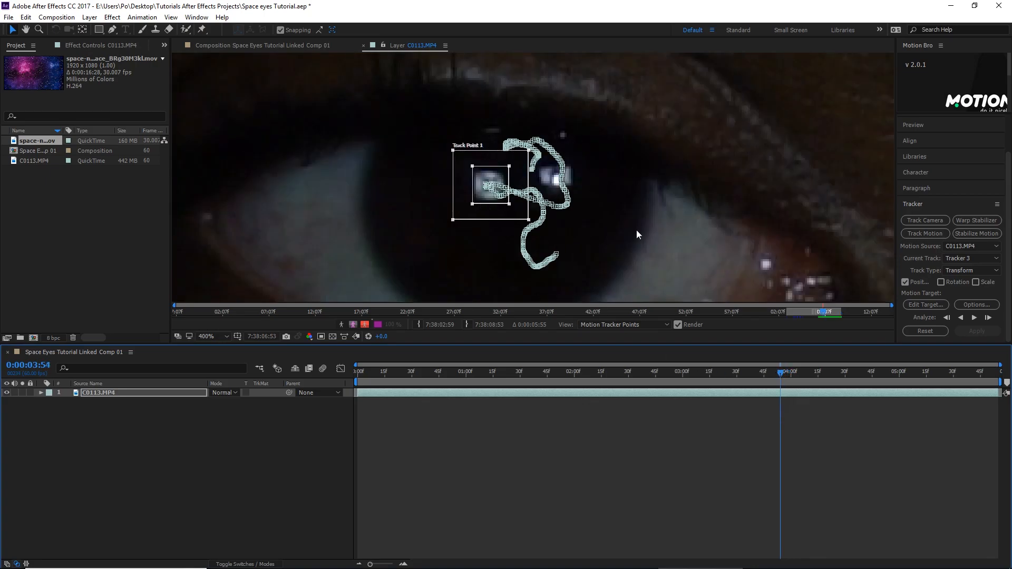
{"action": "scroll", "coordinate": [679, 200], "scroll_direction": "down", "scroll_amount": 2}
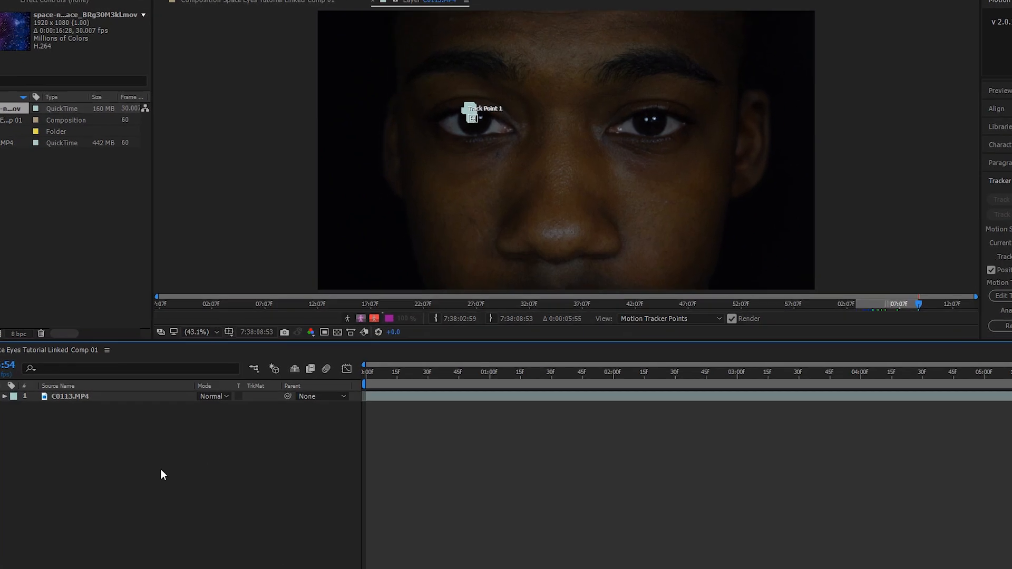
- Add a null object to the composition
{"action": "right_click", "coordinate": [178, 456]}
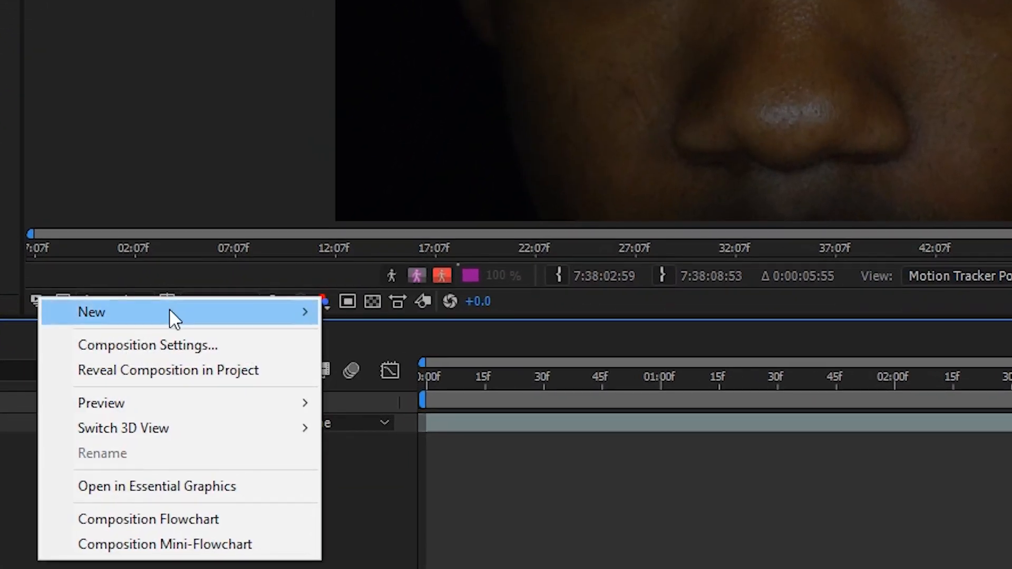
{"action": "mouse_move", "coordinate": [194, 311]}
{"action": "left_click", "coordinate": [439, 452]}
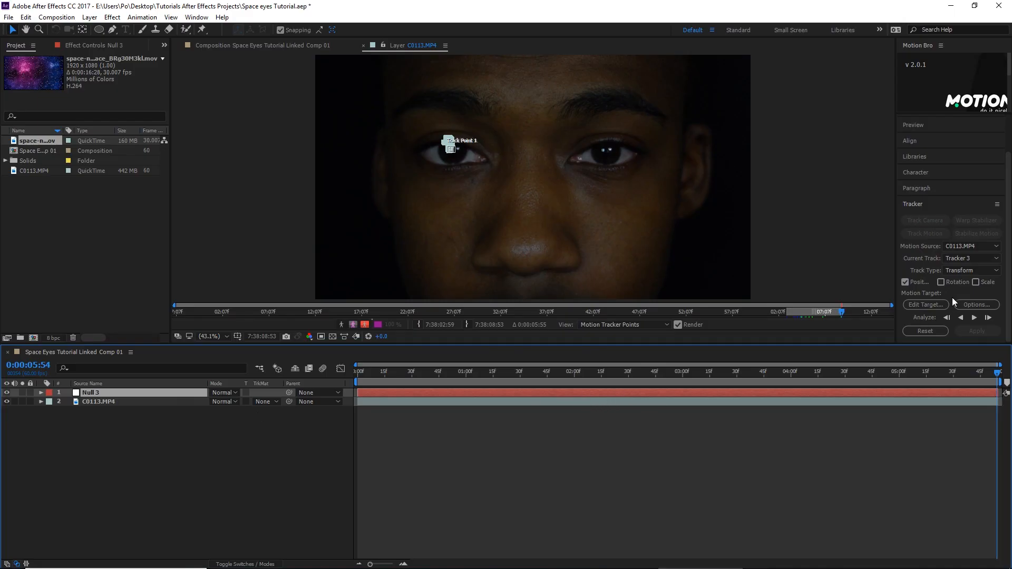
- Set the new null layer as the motion target and apply the tracking data in the X and Y dimensions
{"action": "left_click", "coordinate": [927, 304]}
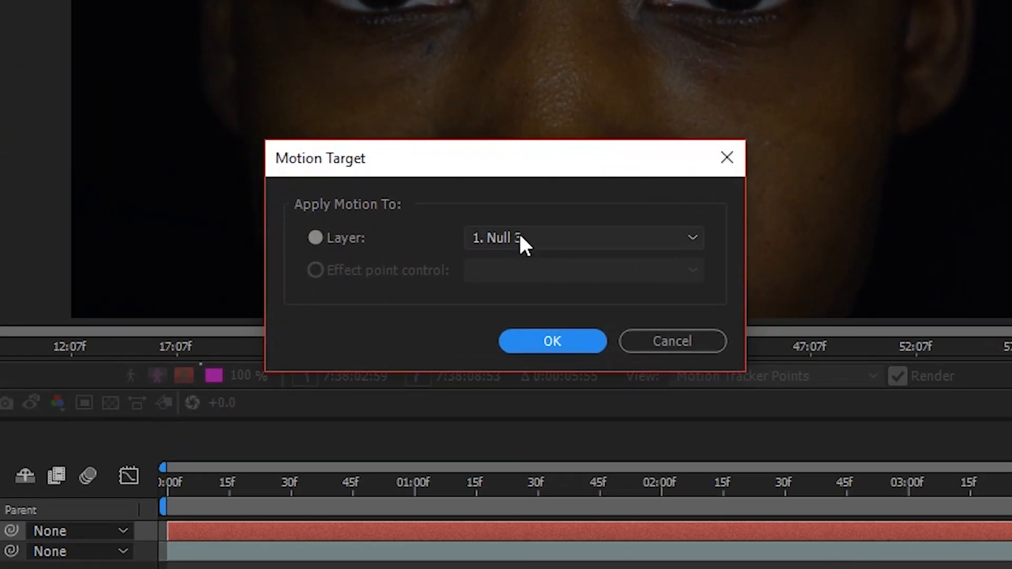
{"action": "left_click", "coordinate": [571, 341]}
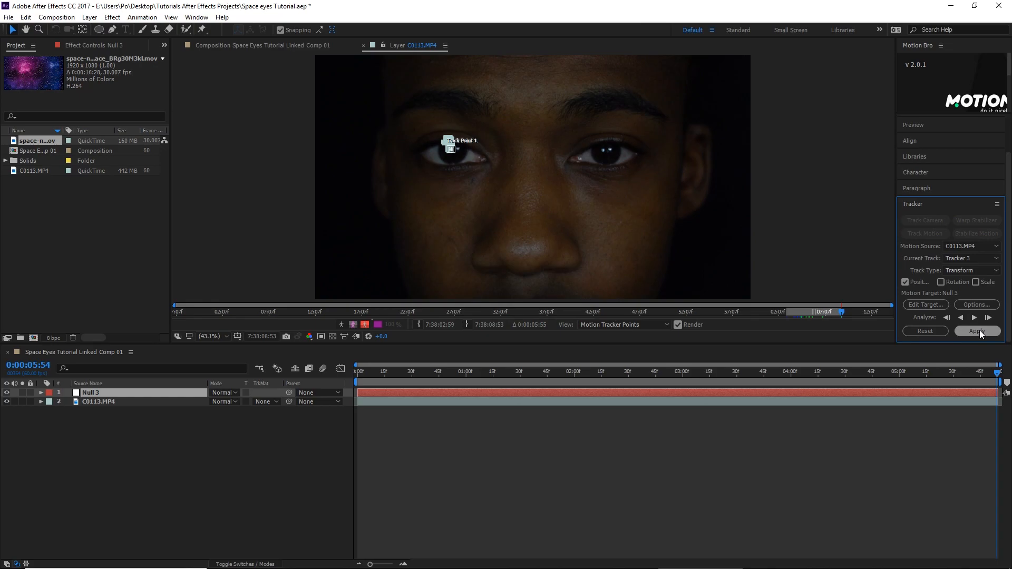
{"action": "left_click", "coordinate": [980, 330]}
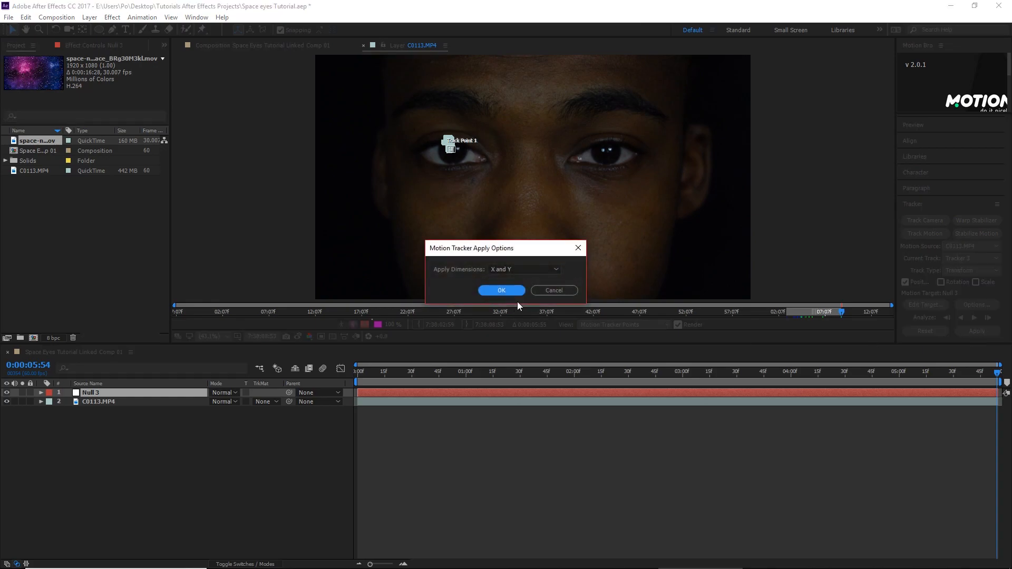
{"action": "left_click", "coordinate": [501, 290]}
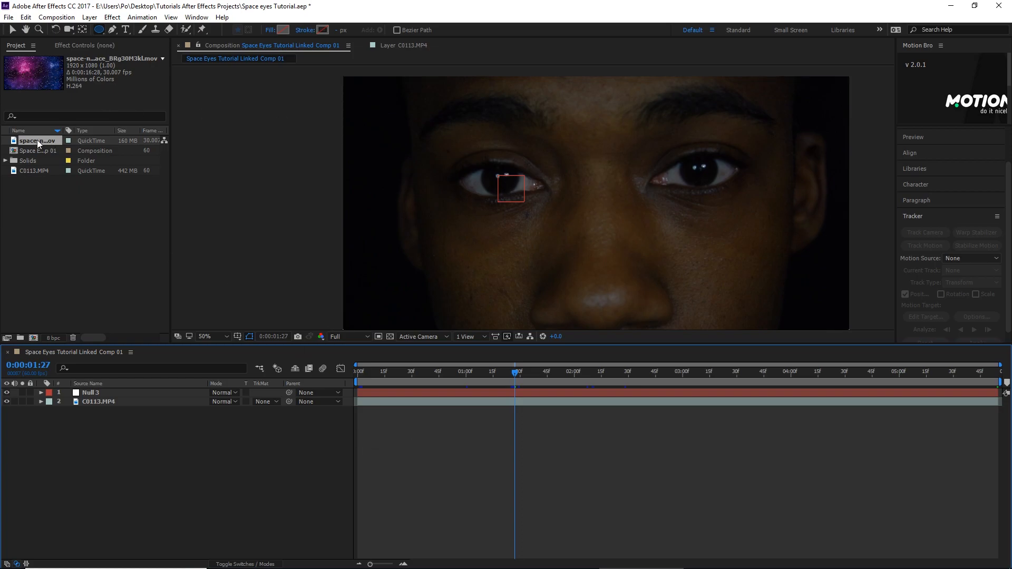
- Insert the space nebula footage between the null and C0113.MP4 layers and draw a small circular ellipse mask on it
{"action": "left_click_drag", "start_coordinate": [36, 141], "coordinate": [74, 399]}
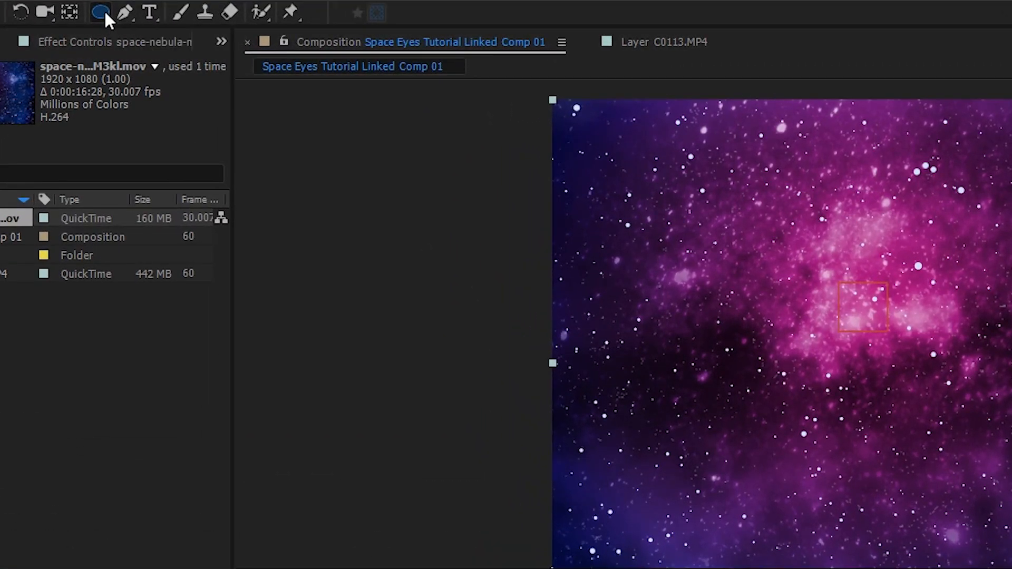
{"action": "left_click_drag", "start_coordinate": [105, 13], "coordinate": [195, 58]}
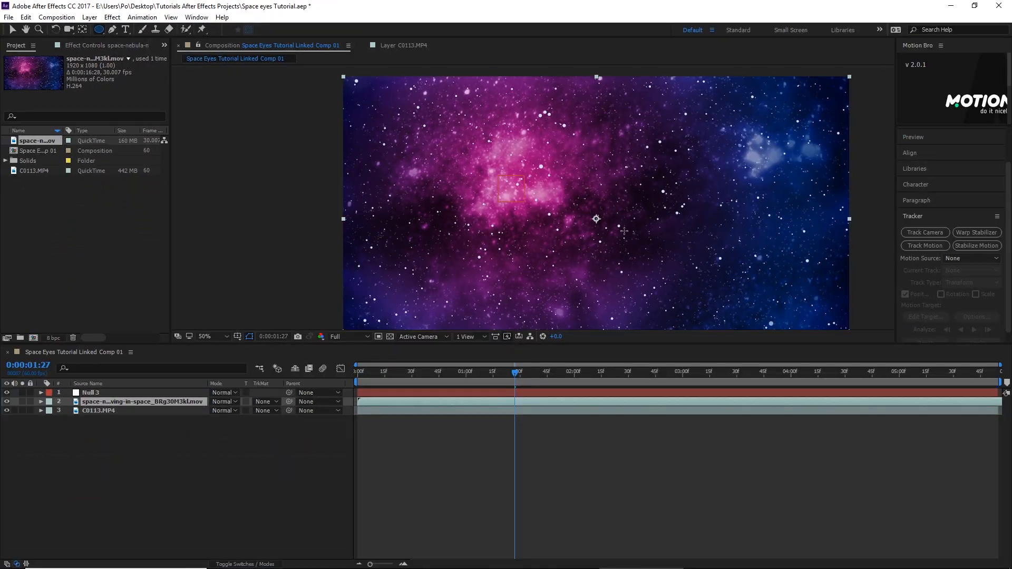
{"action": "left_click", "coordinate": [637, 211]}
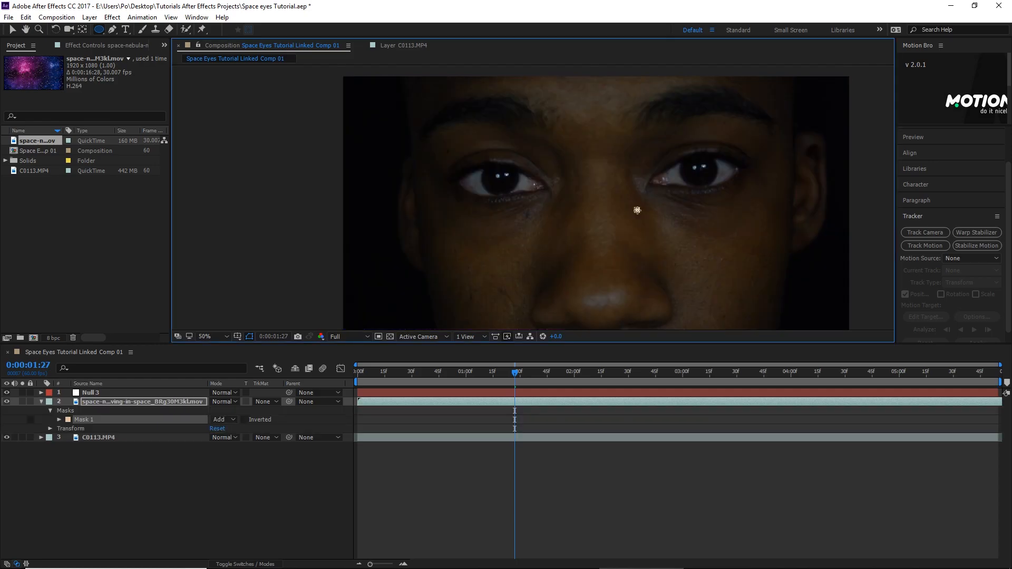
{"action": "left_click_drag", "start_coordinate": [638, 211], "coordinate": [668, 182]}
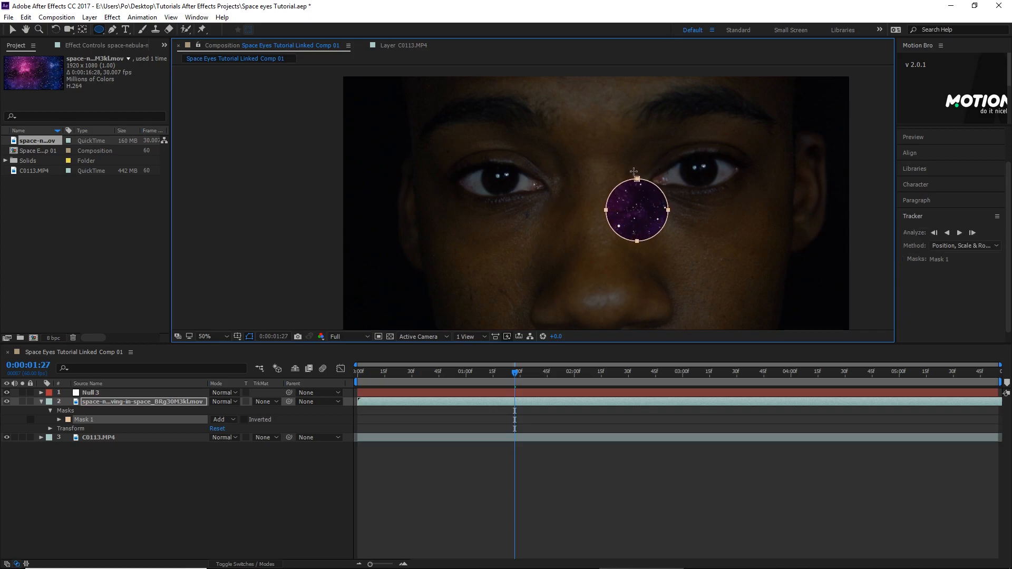
- Move the masked nebula layer over the subject's right eye
{"action": "key", "text": "v"}
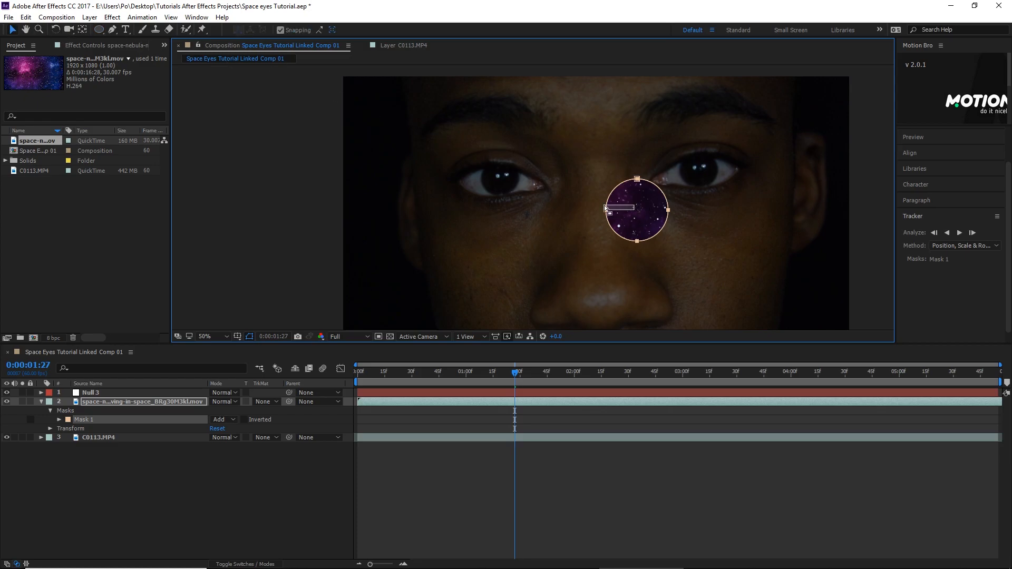
{"action": "left_click", "coordinate": [644, 210]}
{"action": "left_click_drag", "start_coordinate": [637, 199], "coordinate": [520, 178]}
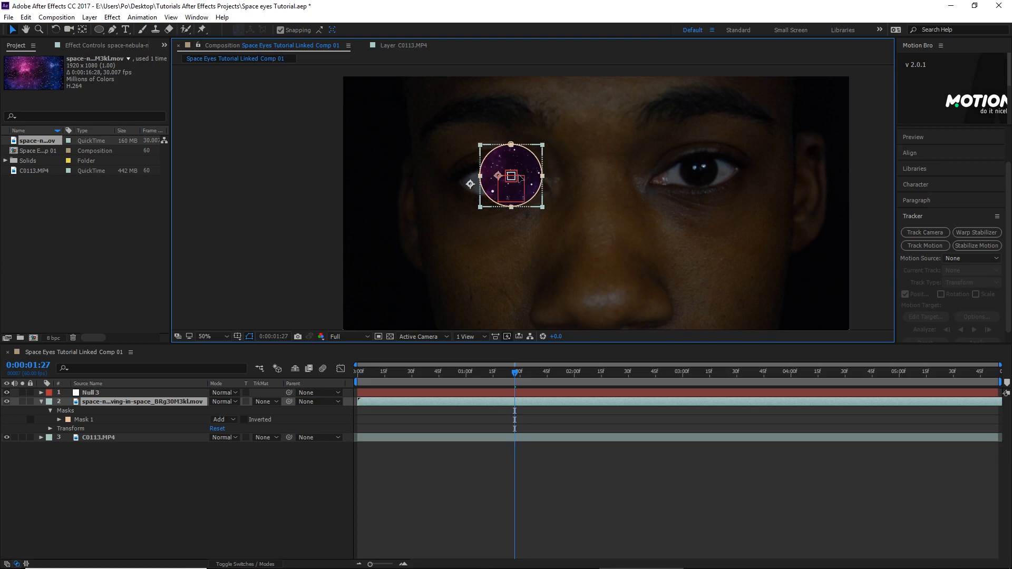
- Scale down the masked nebula circle and position it over the iris of the subject's right eye
{"action": "key", "text": "period"}
{"action": "key", "text": "period"}
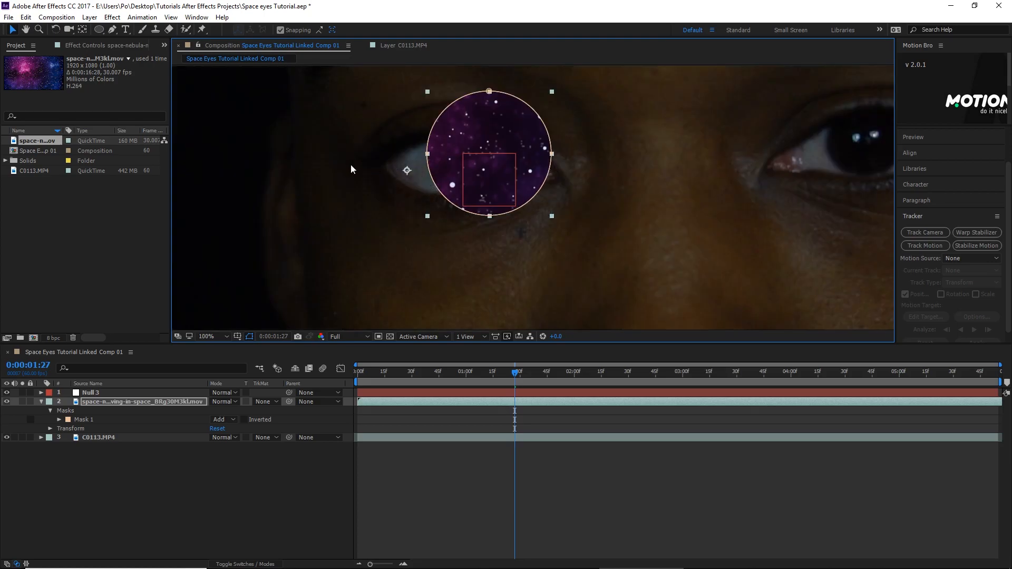
{"action": "key", "text": "space"}
{"action": "left_click_drag", "start_coordinate": [353, 122], "coordinate": [274, 194]}
{"action": "mouse_move", "coordinate": [579, 138]}
{"action": "left_mouse_down"}
{"action": "mouse_move", "coordinate": [711, 158]}
{"action": "mouse_move", "coordinate": [580, 147]}
{"action": "mouse_move", "coordinate": [591, 152]}
{"action": "left_mouse_up"}
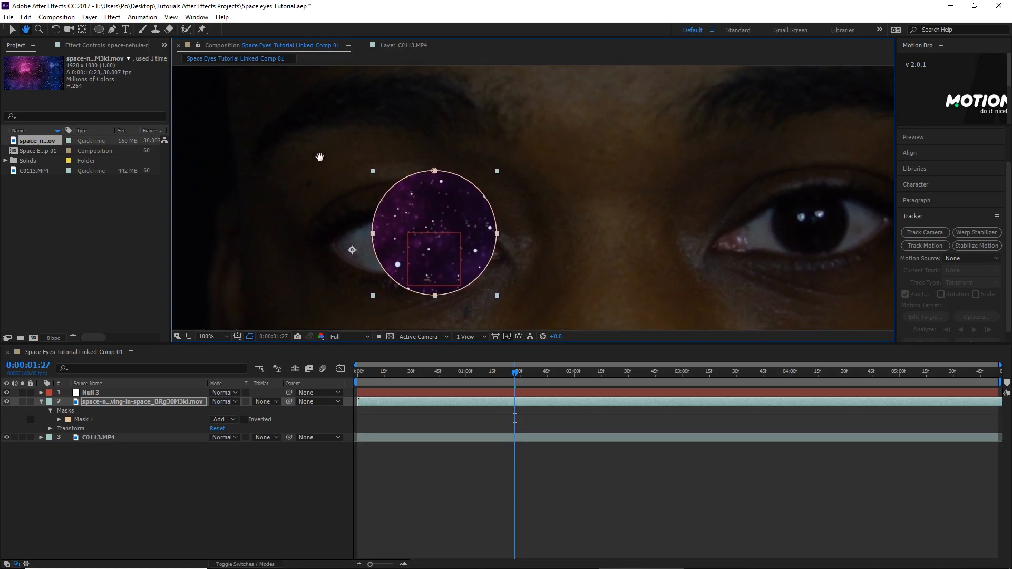
{"action": "mouse_move", "coordinate": [446, 192]}
{"action": "left_mouse_down"}
{"action": "mouse_move", "coordinate": [416, 202]}
{"action": "mouse_move", "coordinate": [430, 197]}
{"action": "left_mouse_up"}
{"action": "left_click_drag", "start_coordinate": [482, 176], "coordinate": [410, 220]}
{"action": "left_click_drag", "start_coordinate": [377, 267], "coordinate": [407, 252]}
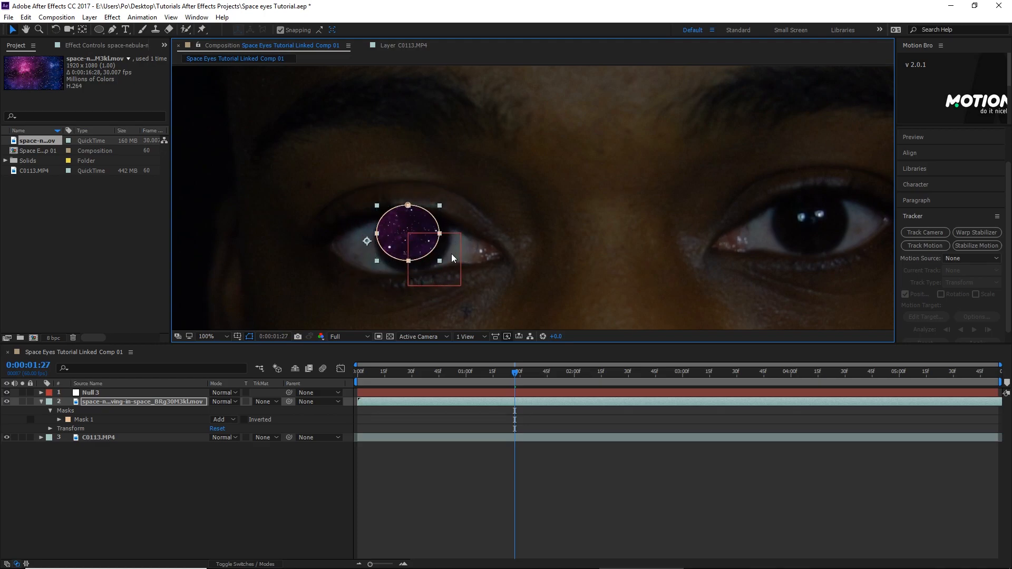
- Reshape the nebula mask to the iris outline, adding a mask vertex on its upper-left edge and nudging it outward
{"action": "left_click", "coordinate": [498, 194]}
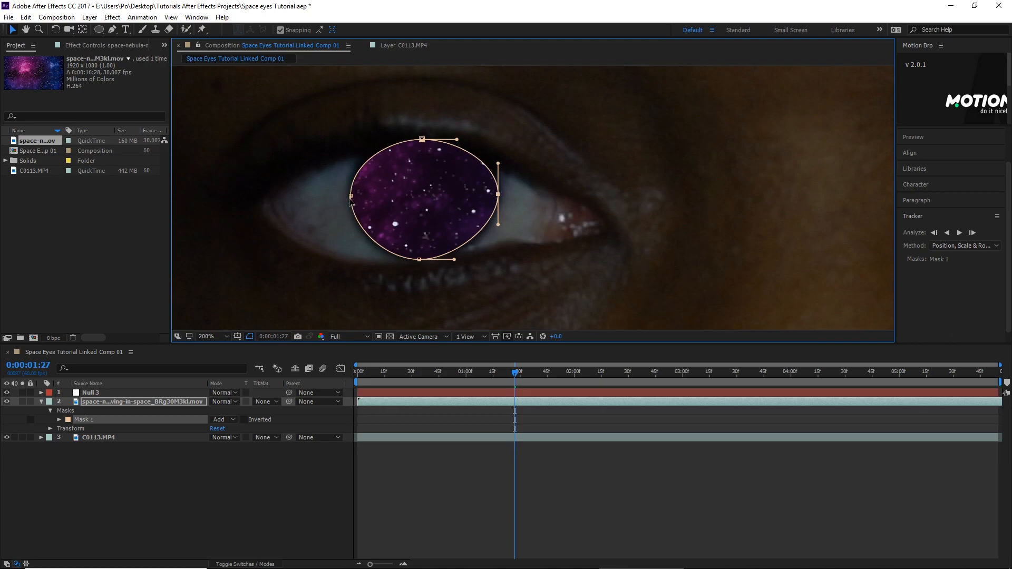
{"action": "left_click", "coordinate": [112, 30]}
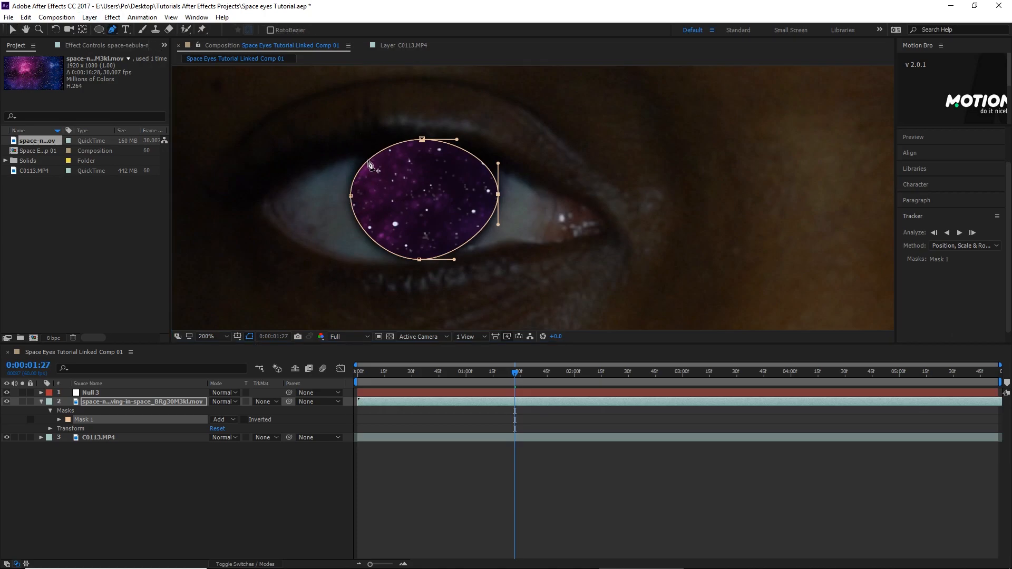
{"action": "left_click", "coordinate": [369, 162]}
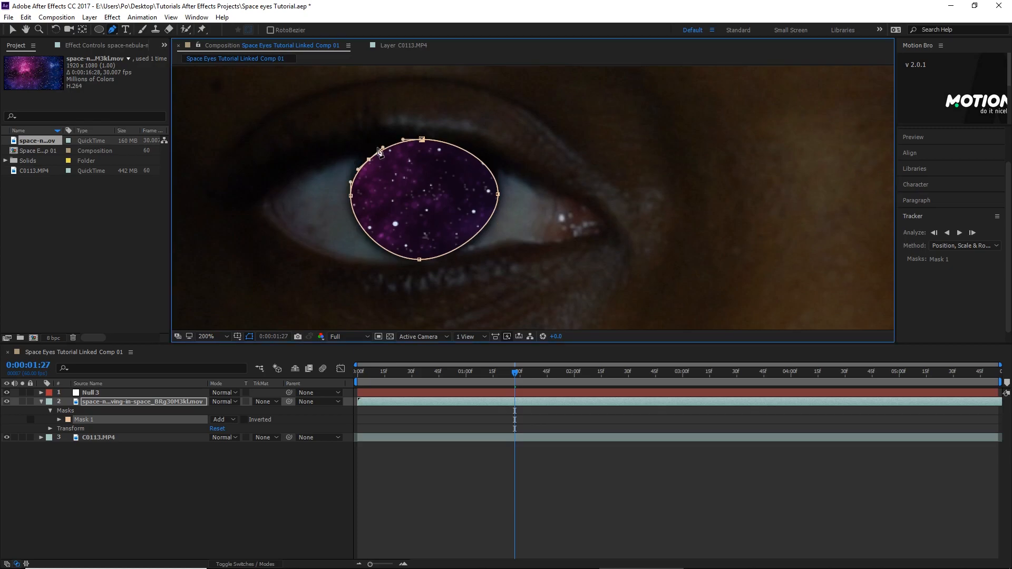
{"action": "left_click", "coordinate": [16, 32]}
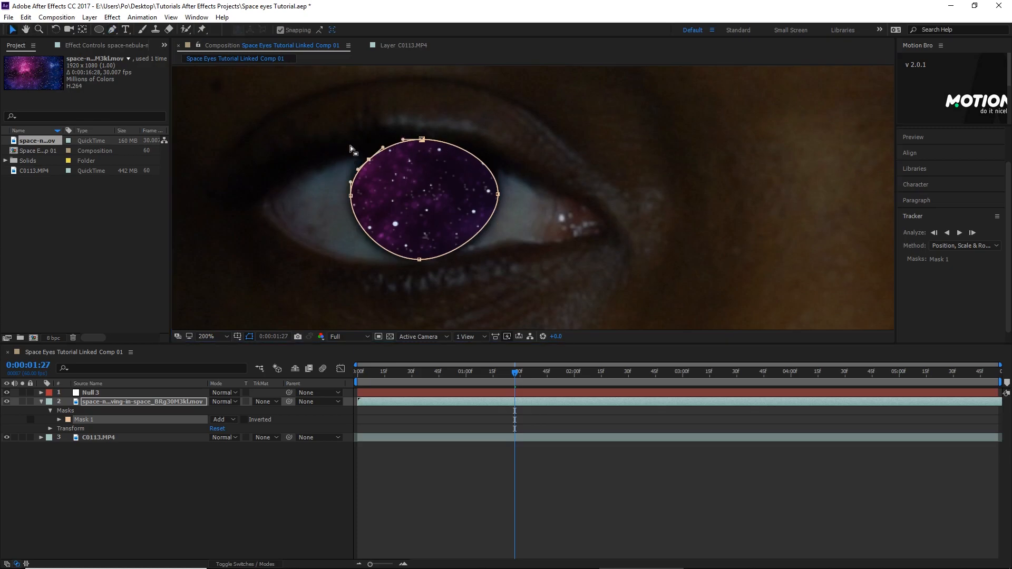
{"action": "left_click_drag", "start_coordinate": [369, 160], "coordinate": [366, 160]}
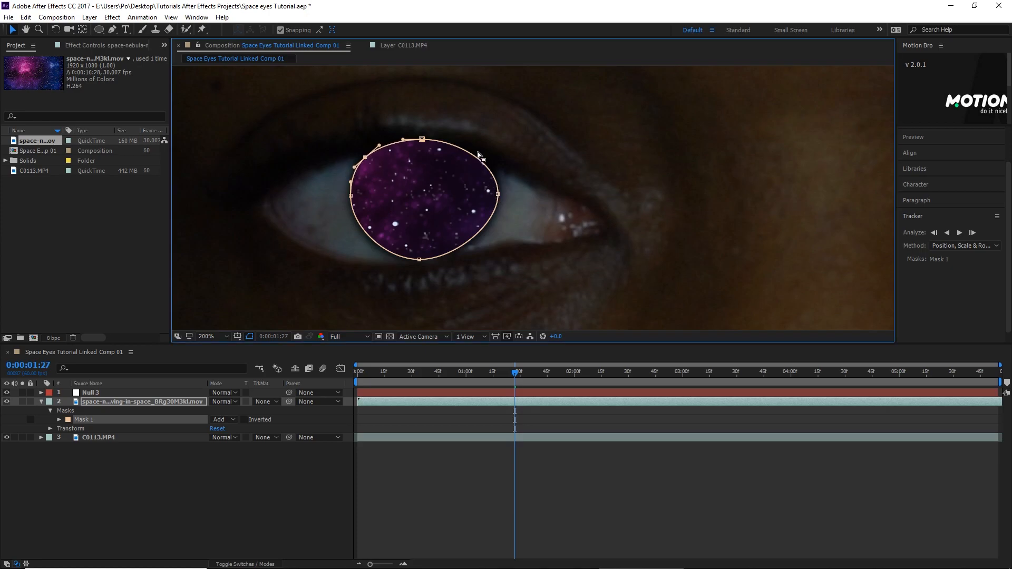
- Set the nebula mask's feather to 39 pixels and check how the edge blends with the eye
{"action": "key", "text": "f"}
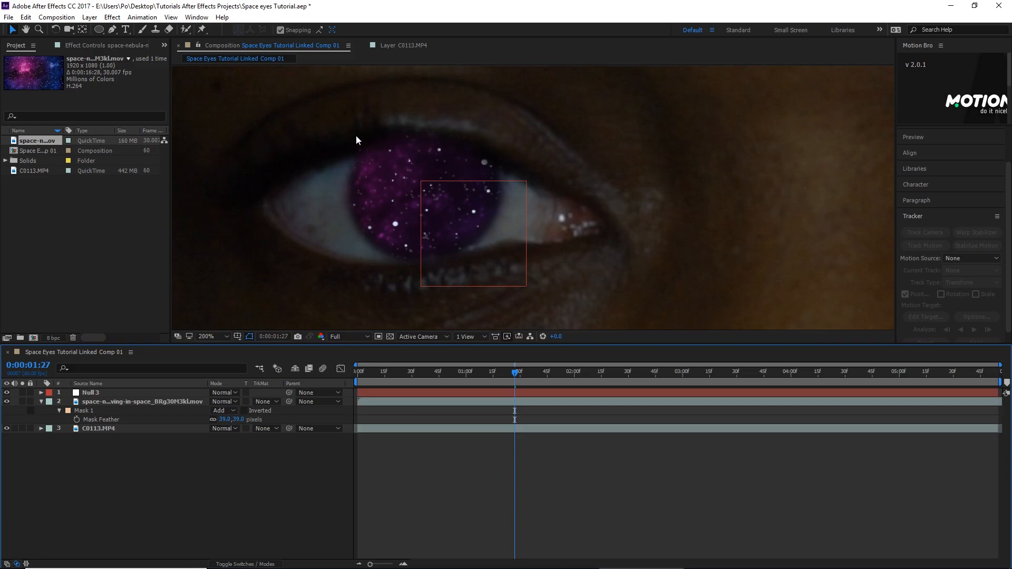
{"action": "key", "text": "comma"}
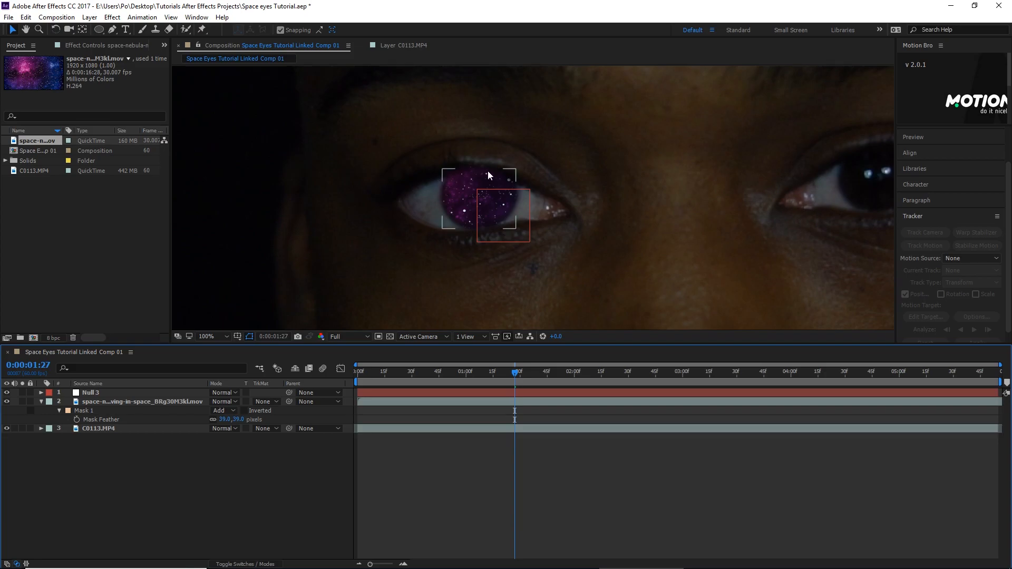
{"action": "key", "text": "period"}
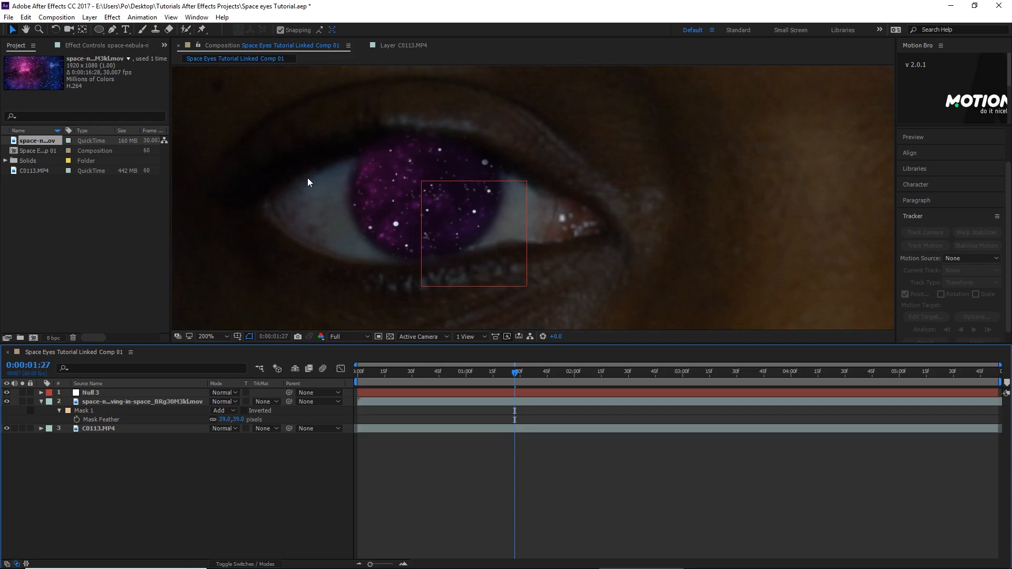
- Draw a second mask on the nebula layer around the whole eye opening and set its mode to Intersect
{"action": "left_click", "coordinate": [130, 401]}
{"action": "left_click", "coordinate": [113, 29]}
{"action": "left_click", "coordinate": [275, 199]}
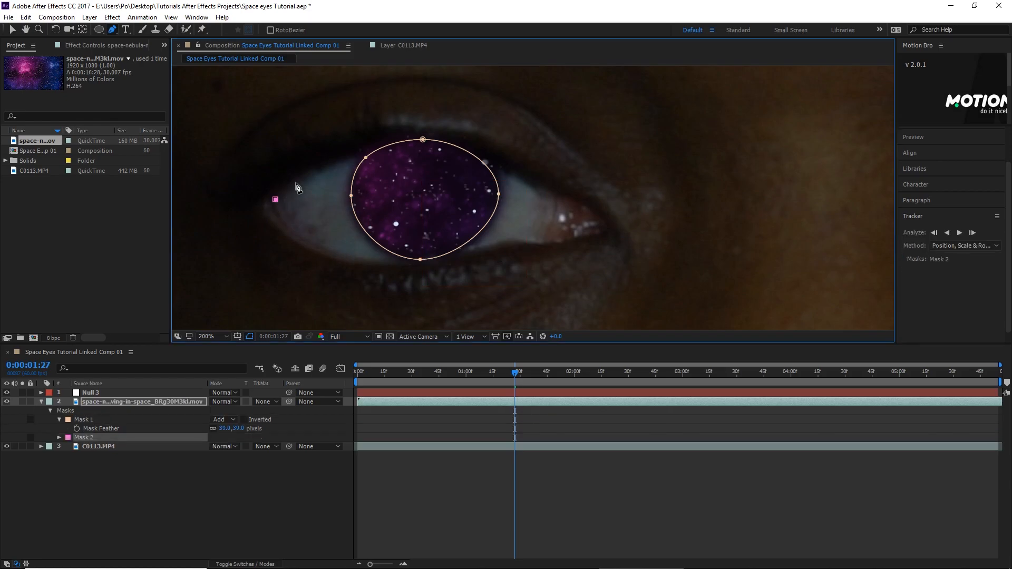
{"action": "left_click_drag", "start_coordinate": [349, 160], "coordinate": [397, 146]}
{"action": "left_click_drag", "start_coordinate": [508, 176], "coordinate": [600, 243]}
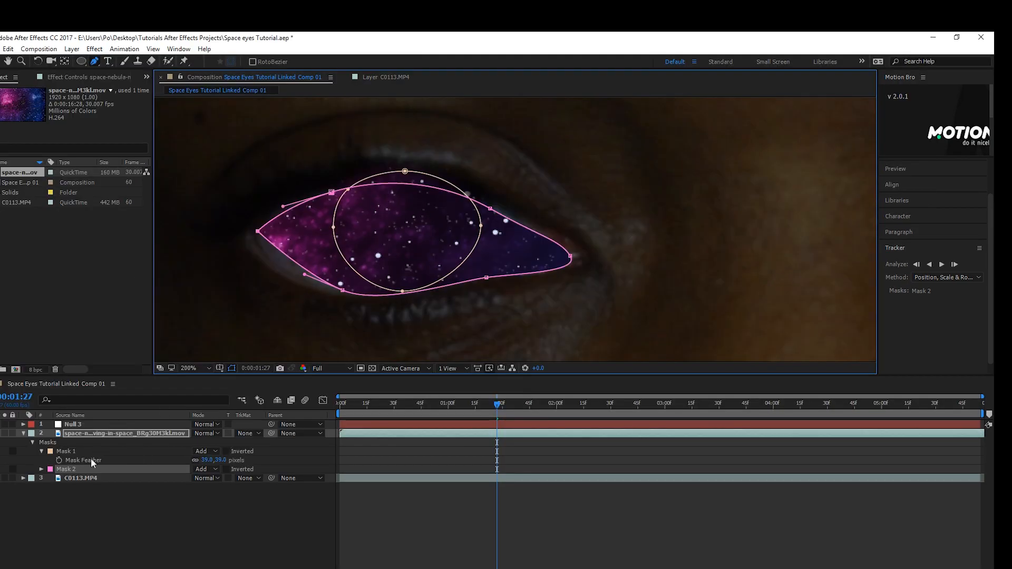
{"action": "left_click", "coordinate": [200, 469]}
{"action": "left_click", "coordinate": [222, 516]}
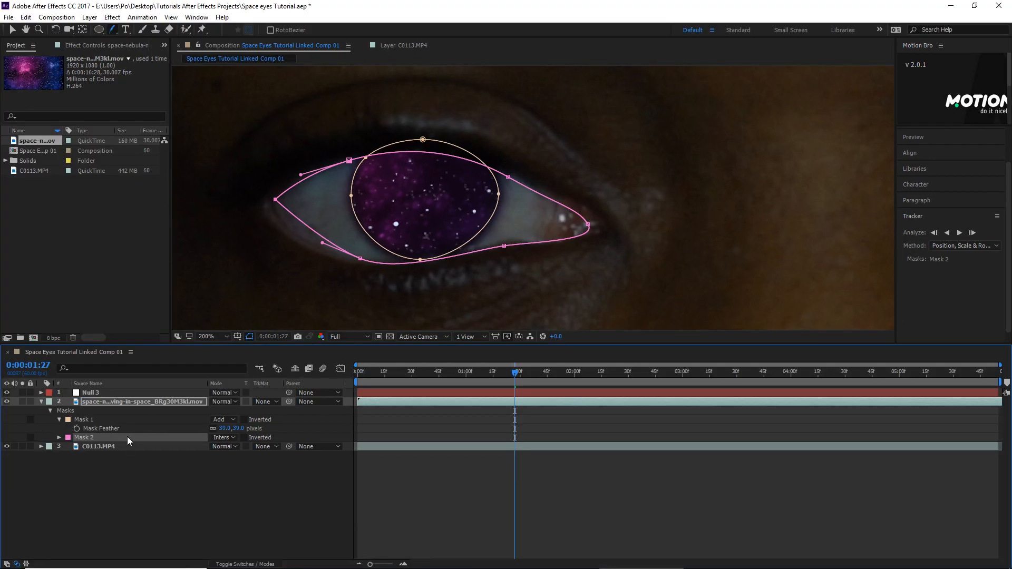
- Set the feather of Mask 2 to 80 pixels and check how the nebula blends under the eyelid
{"action": "key", "text": "f"}
{"action": "key", "text": "f"}
{"action": "left_click_drag", "start_coordinate": [226, 438], "coordinate": [266, 413]}
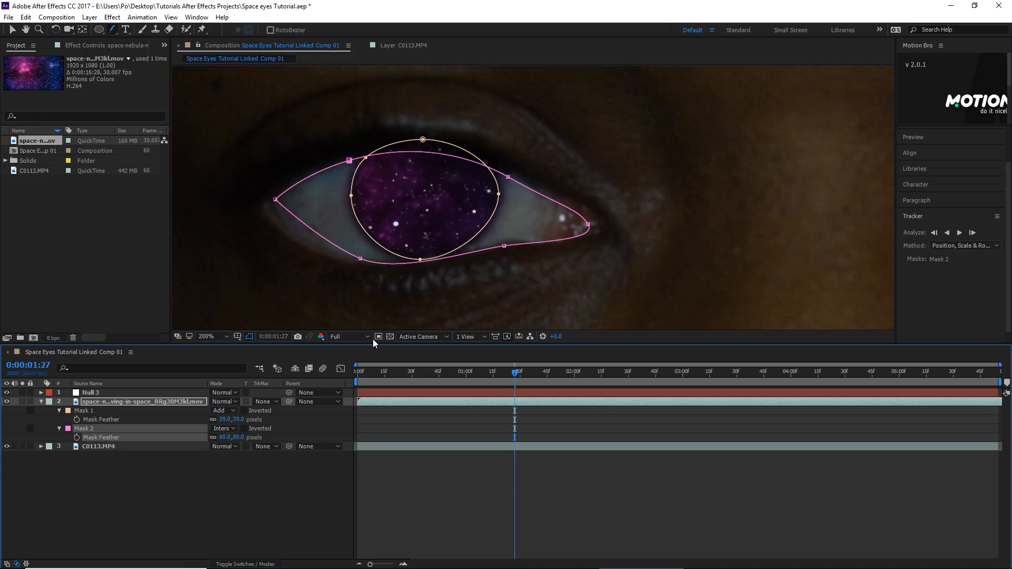
{"action": "key", "text": "v"}
{"action": "left_click", "coordinate": [410, 498]}
{"action": "scroll", "coordinate": [288, 265], "scroll_direction": "down", "scroll_amount": 2}
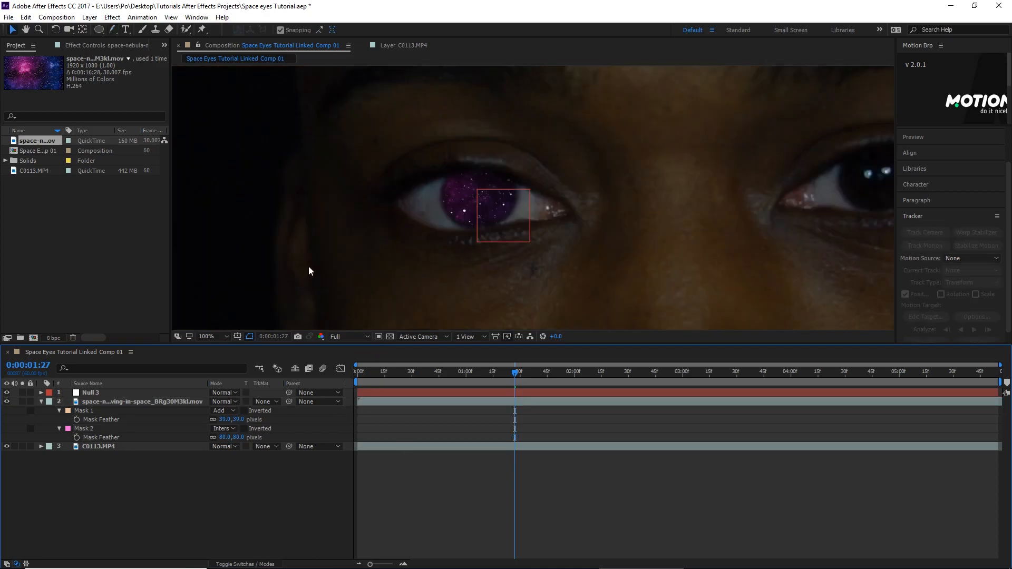
{"action": "scroll", "coordinate": [496, 222], "scroll_direction": "down", "scroll_amount": 2}
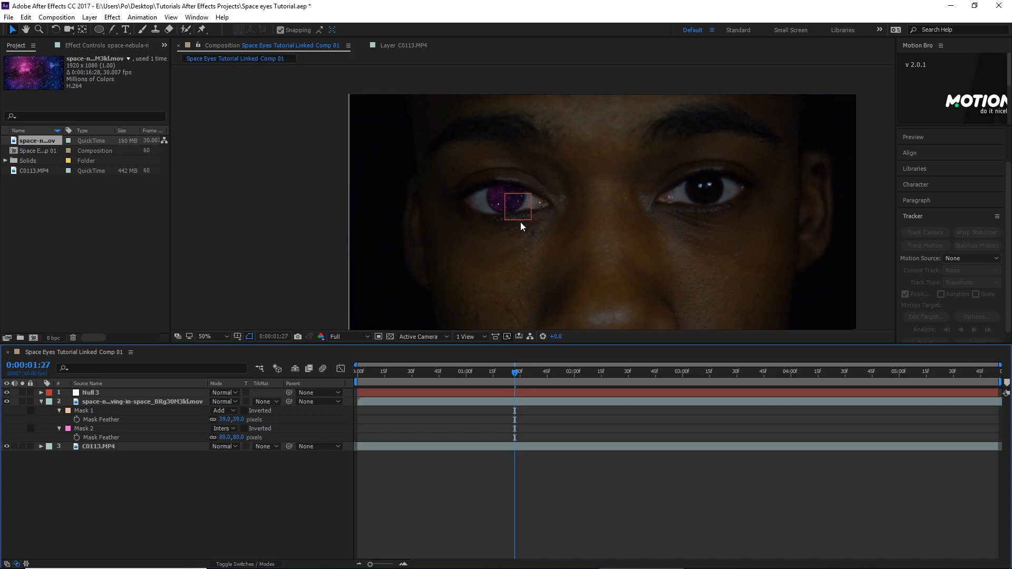
{"action": "scroll", "coordinate": [513, 229], "scroll_direction": "up", "scroll_amount": 4}
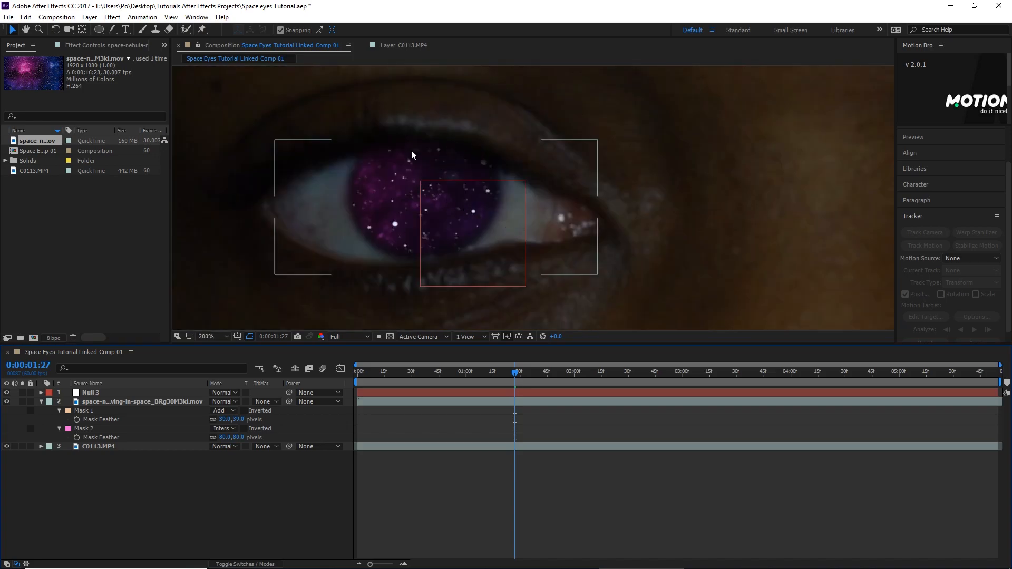
- Adjust the upper vertices of Mask 2 to follow the upper eyelid more closely
{"action": "left_click", "coordinate": [407, 179]}
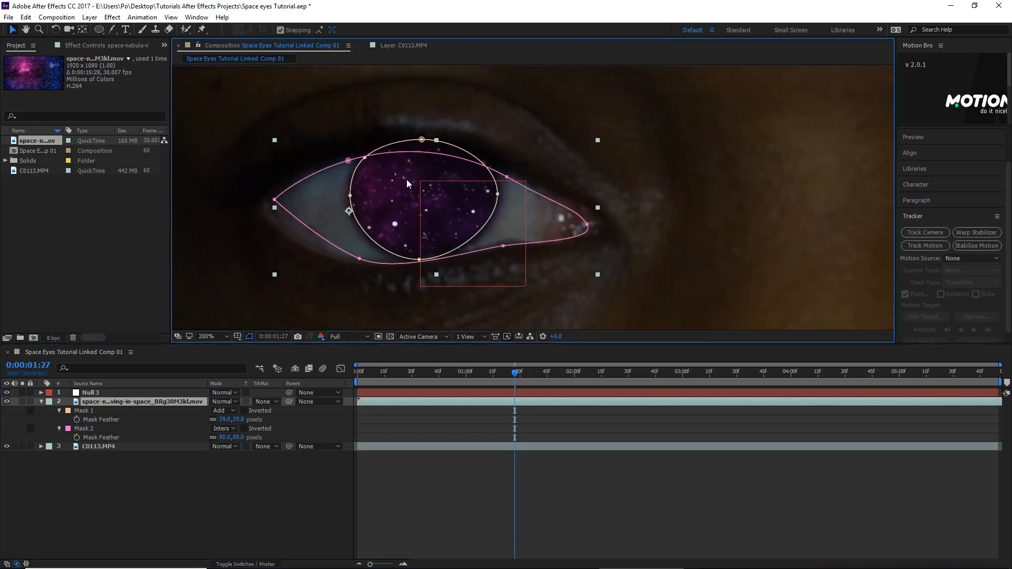
{"action": "left_click", "coordinate": [507, 179]}
{"action": "left_click_drag", "start_coordinate": [507, 179], "coordinate": [509, 174]}
{"action": "left_click_drag", "start_coordinate": [349, 161], "coordinate": [346, 161]}
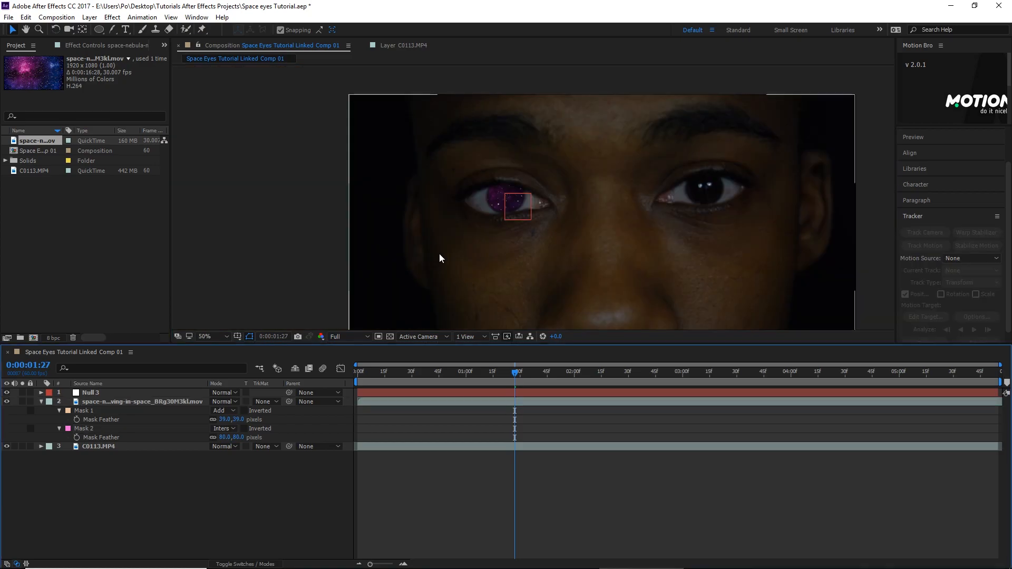
{"action": "key", "text": "period"}
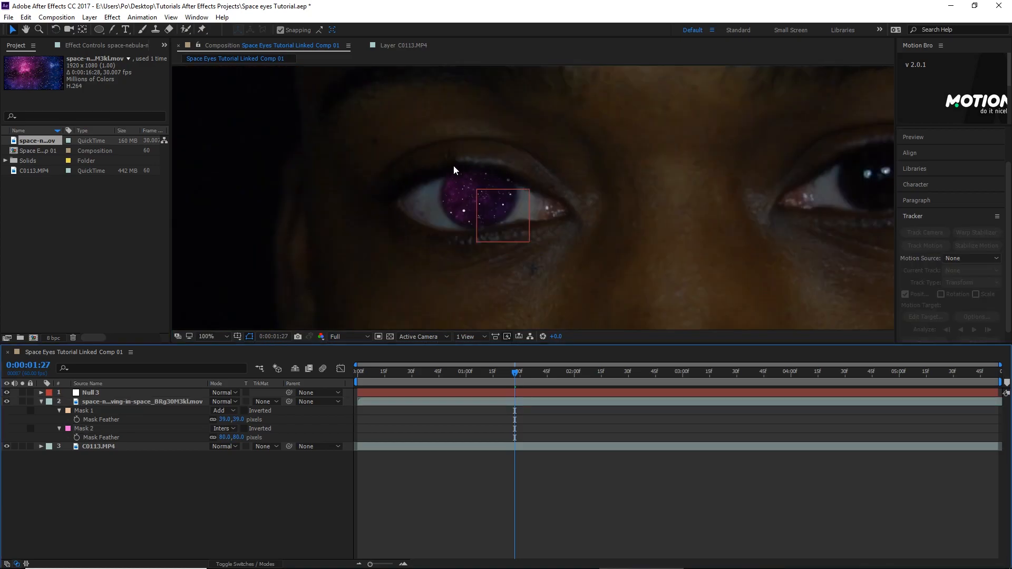
{"action": "key", "text": "period"}
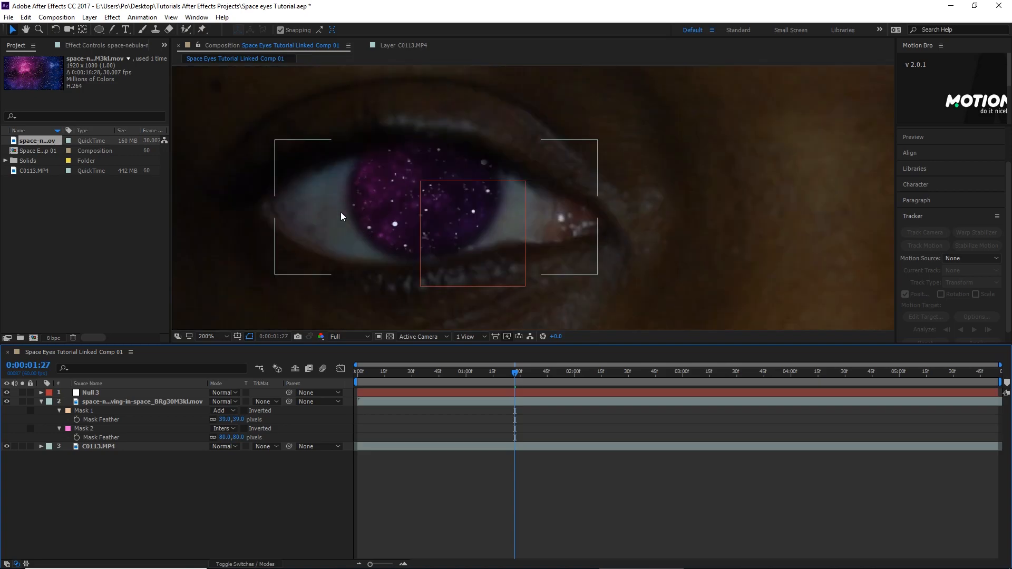
- Set the feather of Mask 2 to 70 pixels and check the blend at the eyelid
{"action": "left_click", "coordinate": [398, 170]}
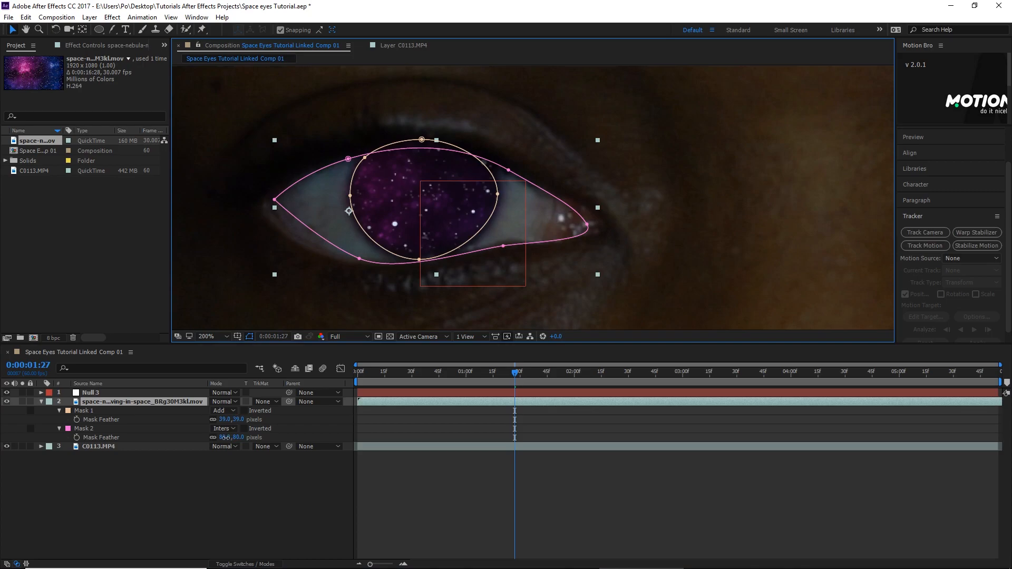
{"action": "left_click_drag", "start_coordinate": [224, 437], "coordinate": [222, 437]}
{"action": "left_click", "coordinate": [283, 515]}
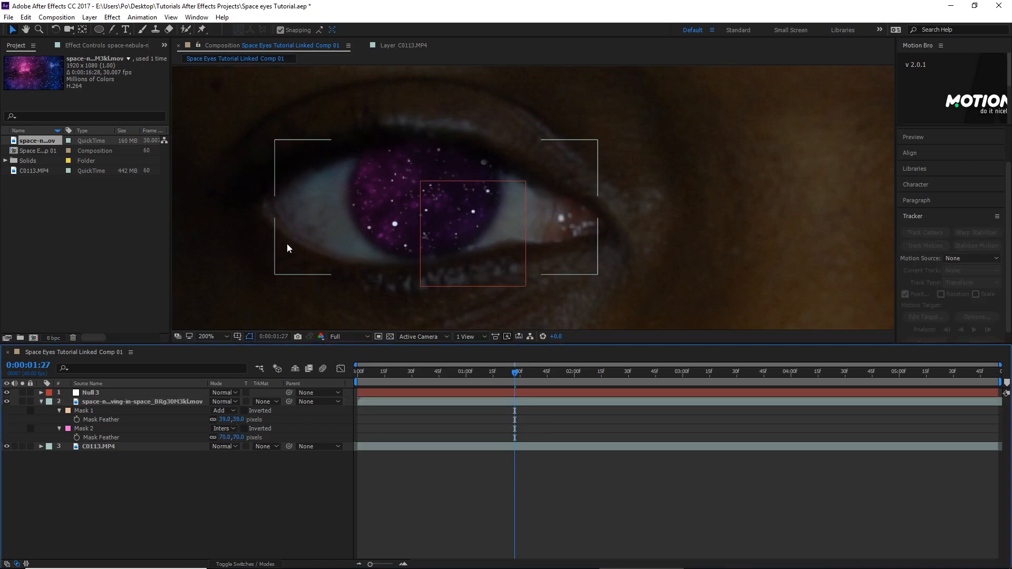
{"action": "scroll", "coordinate": [288, 250], "scroll_direction": "down", "scroll_amount": 1}
{"action": "scroll", "coordinate": [406, 168], "scroll_direction": "up", "scroll_amount": 2}
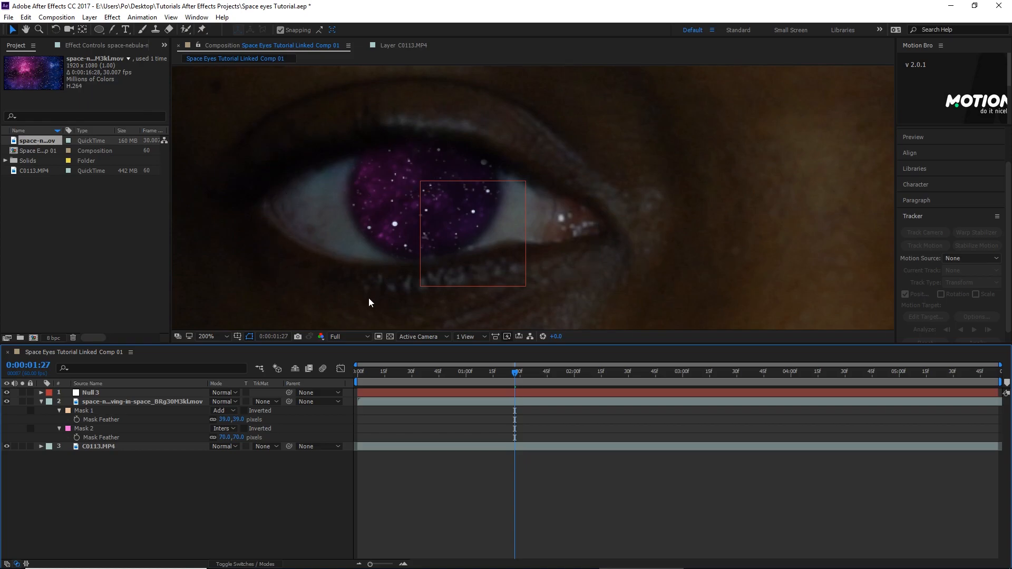
- Parent the nebula layer to Null 3
{"action": "key", "text": "F4"}
{"action": "left_click_drag", "start_coordinate": [286, 401], "coordinate": [169, 391]}
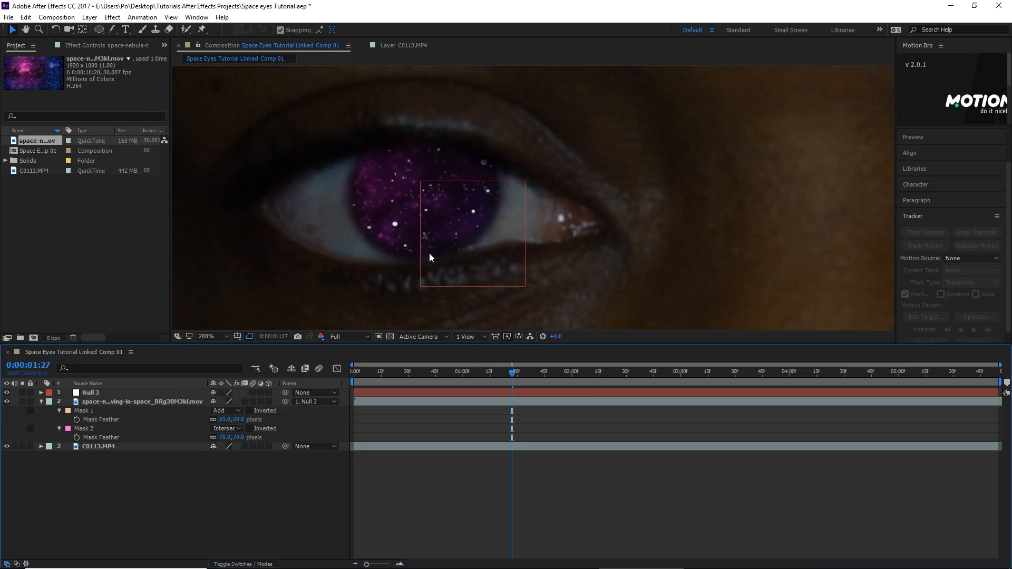
- Step frame by frame between about 0:00:01:27 and 0:00:02:02 to examine how well the nebula follows the iris
{"action": "key", "text": "Page_Down"}
{"action": "key", "text": "Page_Down"}
{"action": "key", "text": "Page_Down"}
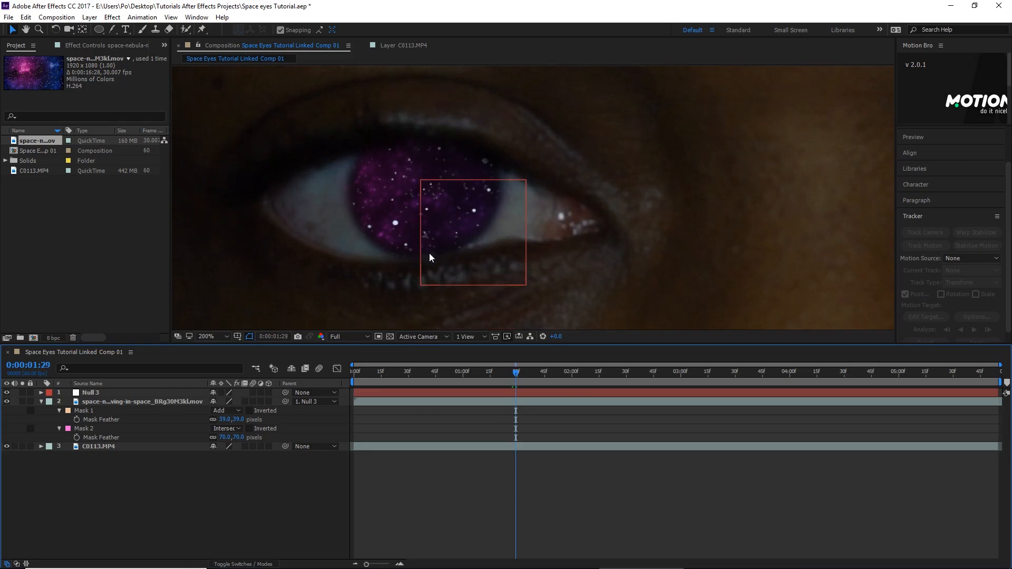
{"action": "key", "text": "Page_Down"}
{"action": "key", "text": "Page_Down"}
{"action": "key", "text": "Page_Down"}
{"action": "key", "text": "Page_Down"}
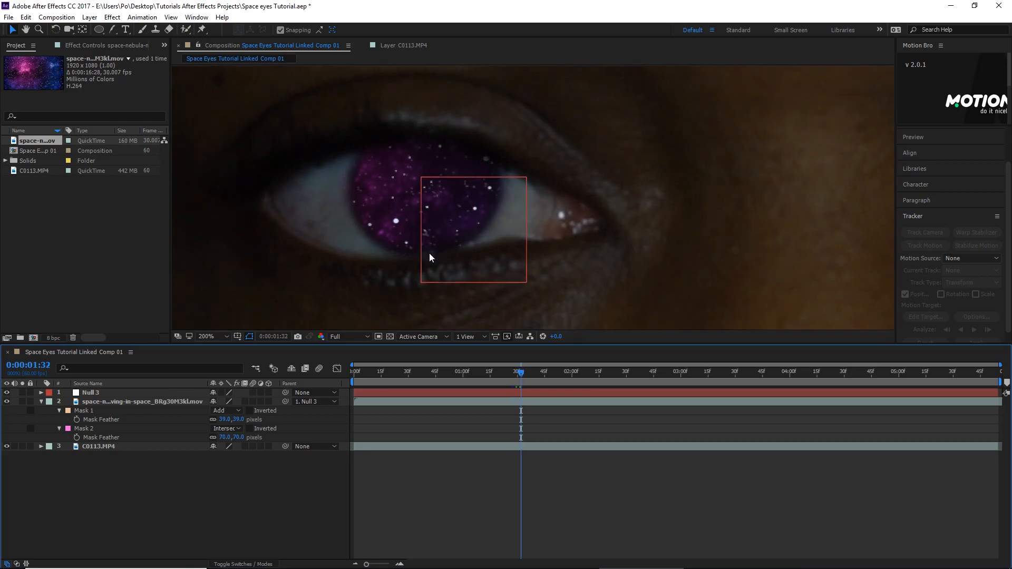
{"action": "key", "text": "Page_Up"}
{"action": "key", "text": "Page_Up"}
{"action": "key", "text": "Page_Up"}
{"action": "key", "text": "Page_Up"}
{"action": "key", "text": "Page_Up"}
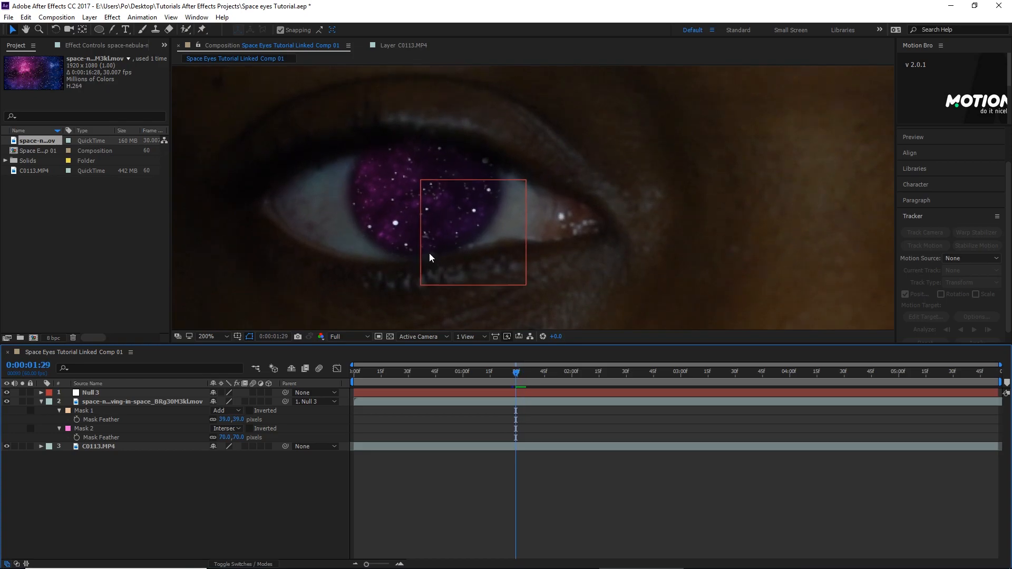
{"action": "key", "text": "Page_Down"}
{"action": "key", "text": "Page_Down"}
{"action": "key", "text": "Page_Down"}
{"action": "key", "text": "Page_Down"}
{"action": "key", "text": "Page_Down"}
{"action": "key", "text": "Page_Down"}
{"action": "key", "text": "Page_Down"}
{"action": "key", "text": "Page_Down"}
{"action": "key", "text": "Page_Down"}
{"action": "key", "text": "Page_Down"}
{"action": "key", "text": "Page_Down"}
{"action": "key", "text": "Page_Down"}
{"action": "key", "text": "Page_Down"}
{"action": "key", "text": "Page_Down"}
{"action": "key", "text": "Page_Down"}
{"action": "key", "text": "Page_Down"}
{"action": "key", "text": "Page_Down"}
{"action": "key", "text": "Page_Down"}
{"action": "key", "text": "Page_Down"}
{"action": "key", "text": "Page_Down"}
{"action": "key", "text": "Page_Down"}
{"action": "key", "text": "Page_Down"}
{"action": "key", "text": "Page_Down"}
{"action": "key", "text": "Page_Down"}
{"action": "key", "text": "Page_Down"}
{"action": "key", "text": "Page_Down"}
{"action": "key", "text": "Page_Down"}
{"action": "key", "text": "Page_Down"}
{"action": "key", "text": "Page_Down"}
{"action": "key", "text": "Page_Down"}
{"action": "key", "text": "Page_Down"}
{"action": "key", "text": "Page_Down"}
{"action": "key", "text": "Page_Down"}
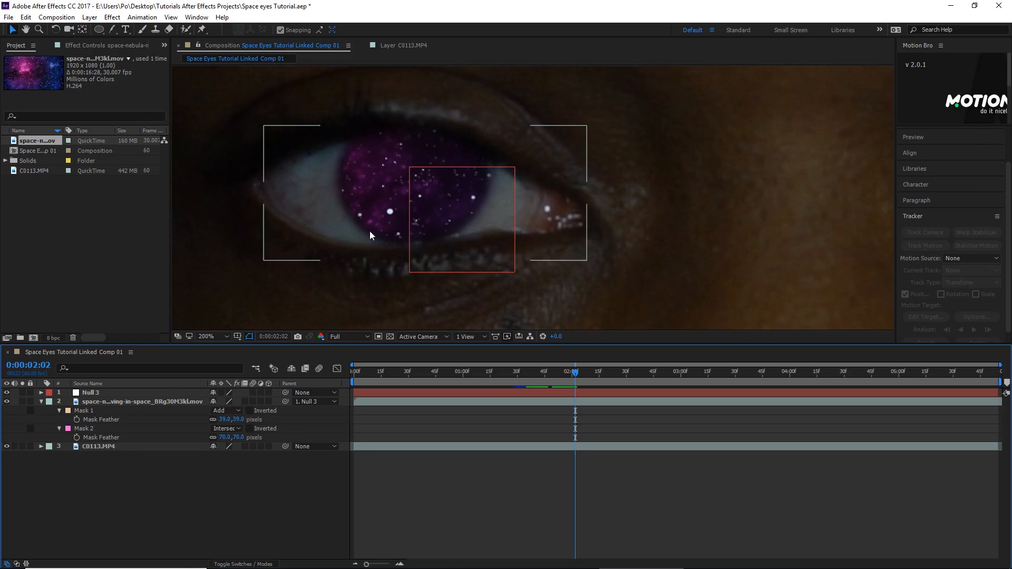
{"action": "key", "text": "Page_Up"}
{"action": "key", "text": "Page_Up"}
{"action": "key", "text": "Page_Up"}
{"action": "key", "text": "Page_Up"}
{"action": "key", "text": "Page_Up"}
{"action": "key", "text": "Page_Up"}
{"action": "key", "text": "Page_Up"}
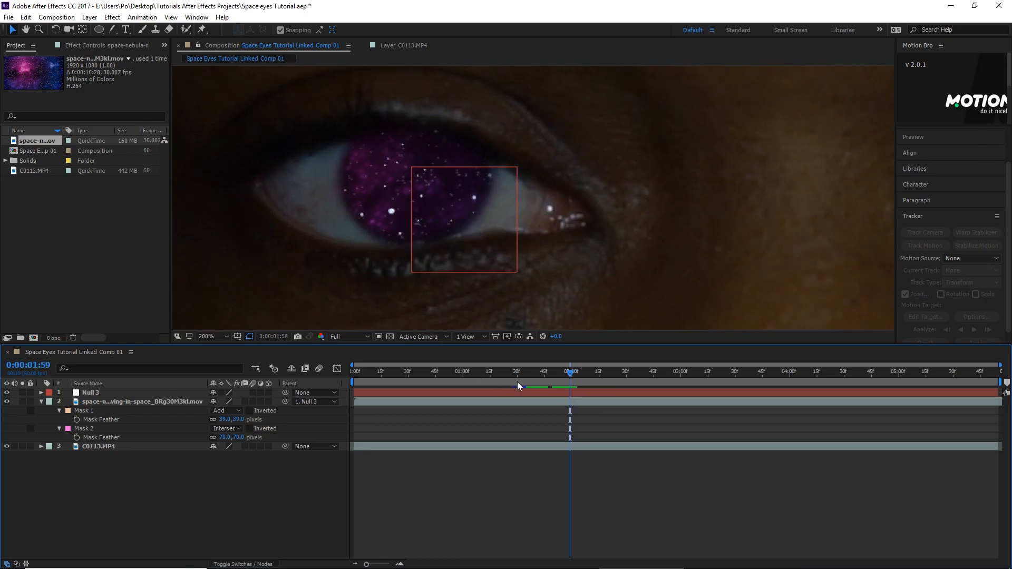
{"action": "key", "text": "Page_Up"}
{"action": "key", "text": "Page_Up"}
{"action": "key", "text": "Page_Up"}
{"action": "key", "text": "Page_Up"}
{"action": "key", "text": "Page_Up"}
{"action": "key", "text": "Page_Up"}
{"action": "key", "text": "Page_Up"}
{"action": "key", "text": "Page_Up"}
{"action": "key", "text": "Page_Up"}
{"action": "key", "text": "Page_Up"}
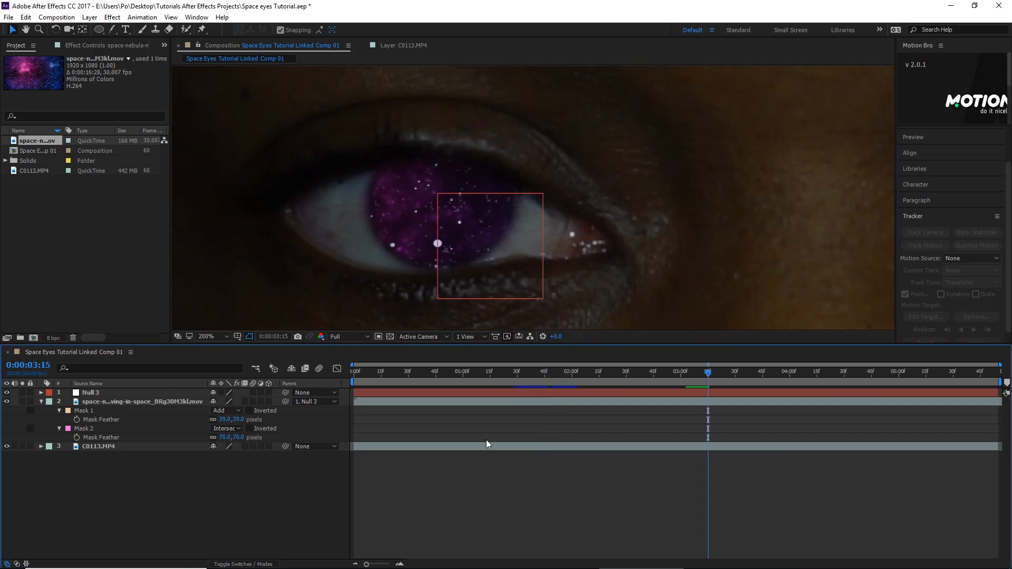
- Step through the frames from 0:00:03:15 onward to examine the nebula's alignment with the eye
{"action": "scroll", "coordinate": [307, 274], "scroll_direction": "down", "scroll_amount": 2}
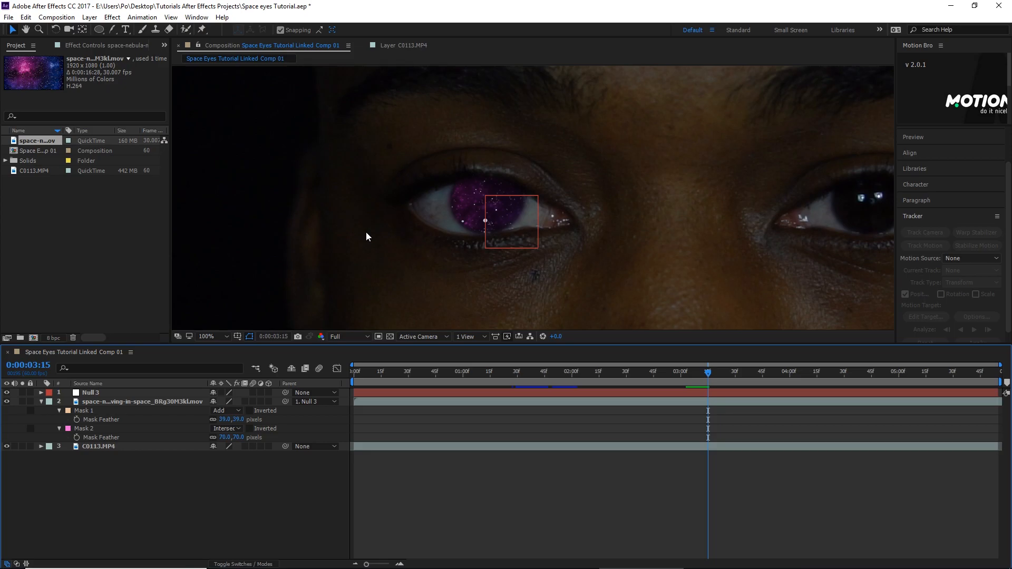
{"action": "key", "text": "Page_Down"}
{"action": "key", "text": "Page_Down"}
{"action": "key", "text": "Page_Down"}
{"action": "key", "text": "Page_Down"}
{"action": "key", "text": "Page_Down"}
{"action": "key", "text": "Page_Down"}
{"action": "key", "text": "Page_Down"}
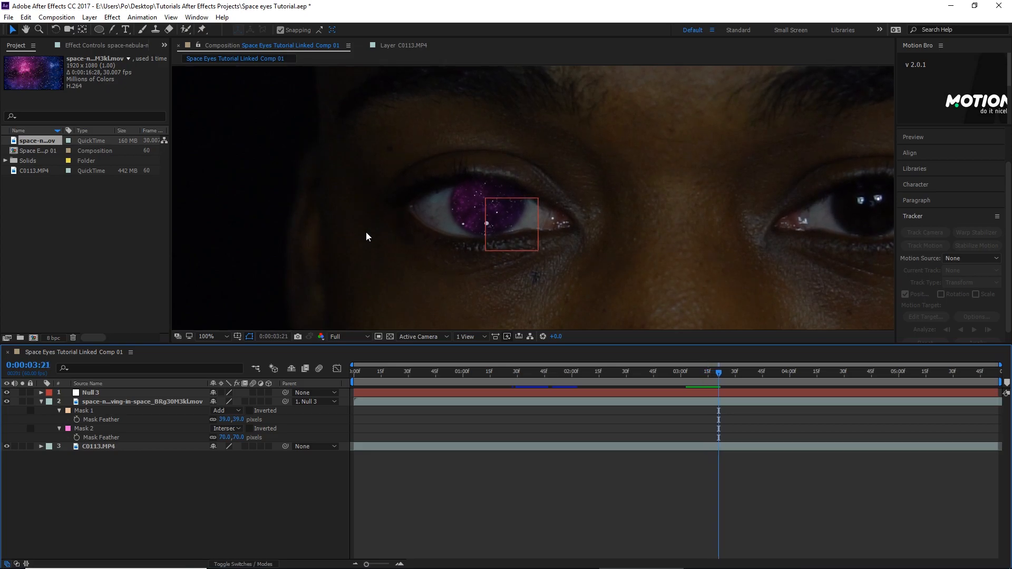
{"action": "key", "text": "Page_Down"}
{"action": "key", "text": "Page_Down"}
{"action": "key", "text": "Page_Down"}
{"action": "key", "text": "Page_Down"}
{"action": "key", "text": "Page_Down"}
{"action": "key", "text": "Page_Down"}
{"action": "key", "text": "Page_Down"}
{"action": "key", "text": "Page_Down"}
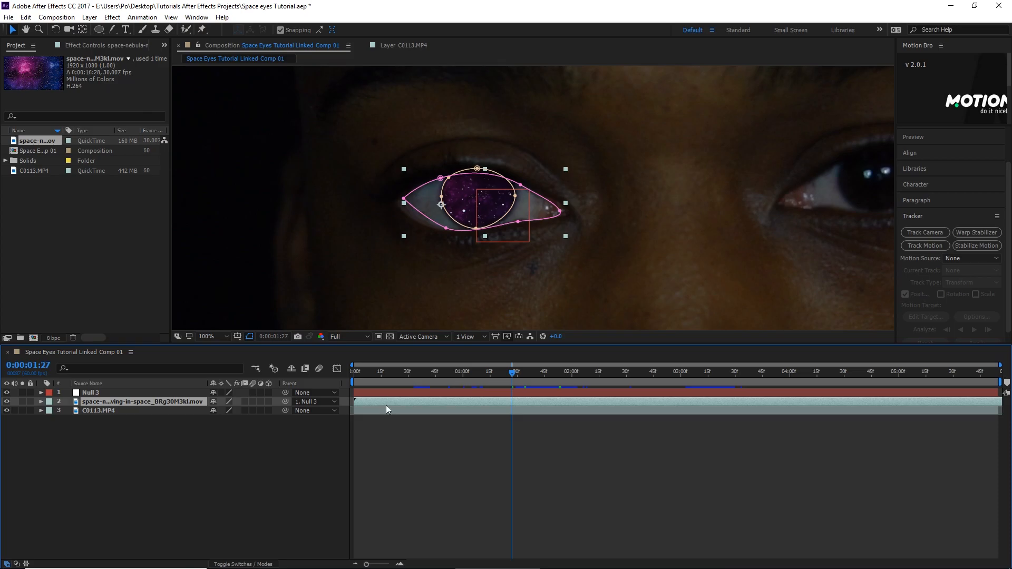
- Show all mask properties of the nebula layer and enable Mask Path keyframing for Mask 1 and Mask 2 at 0:00:01:27
{"action": "key", "text": "m"}
{"action": "key", "text": "m"}
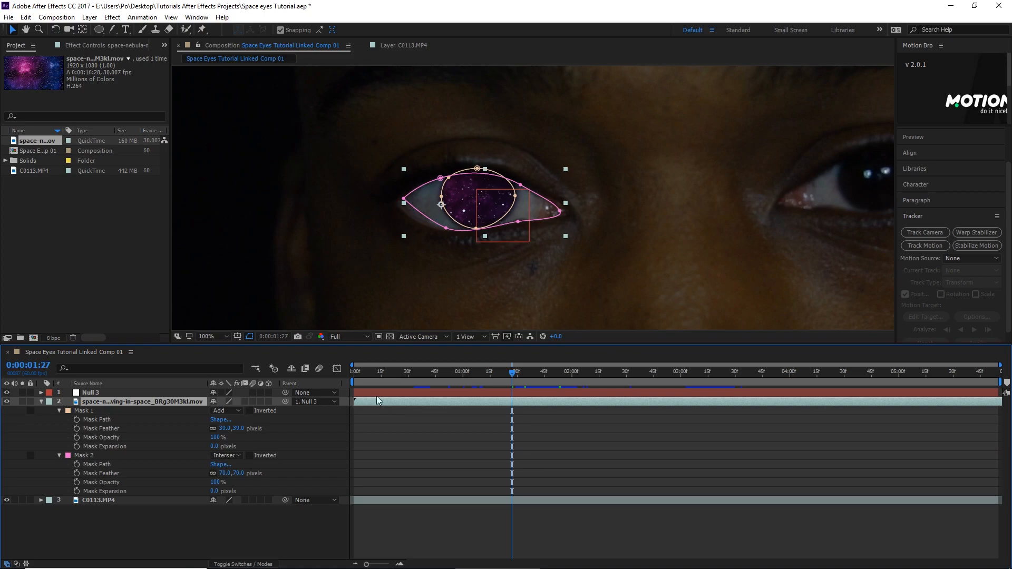
{"action": "left_click", "coordinate": [76, 420]}
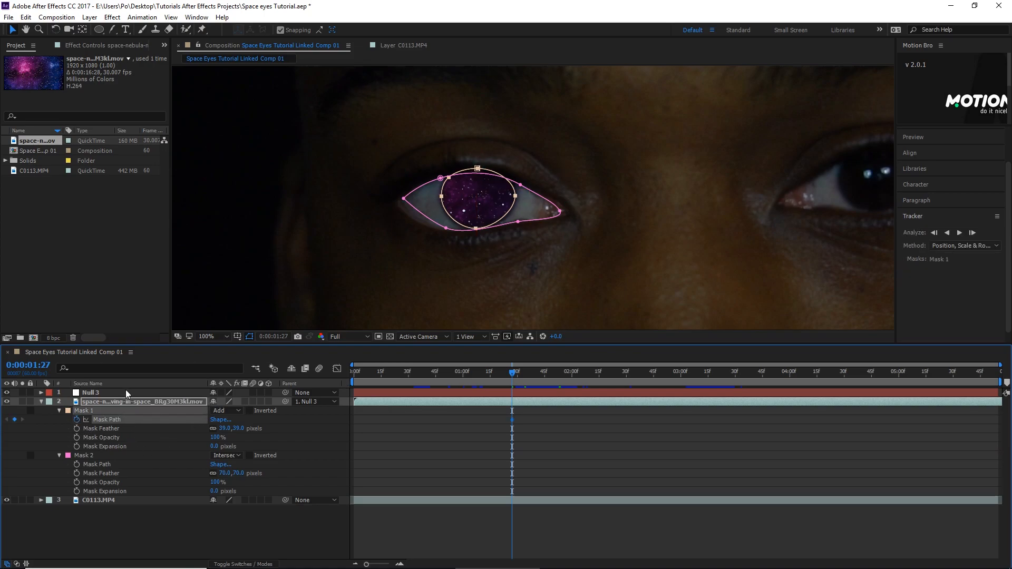
{"action": "left_click", "coordinate": [76, 464]}
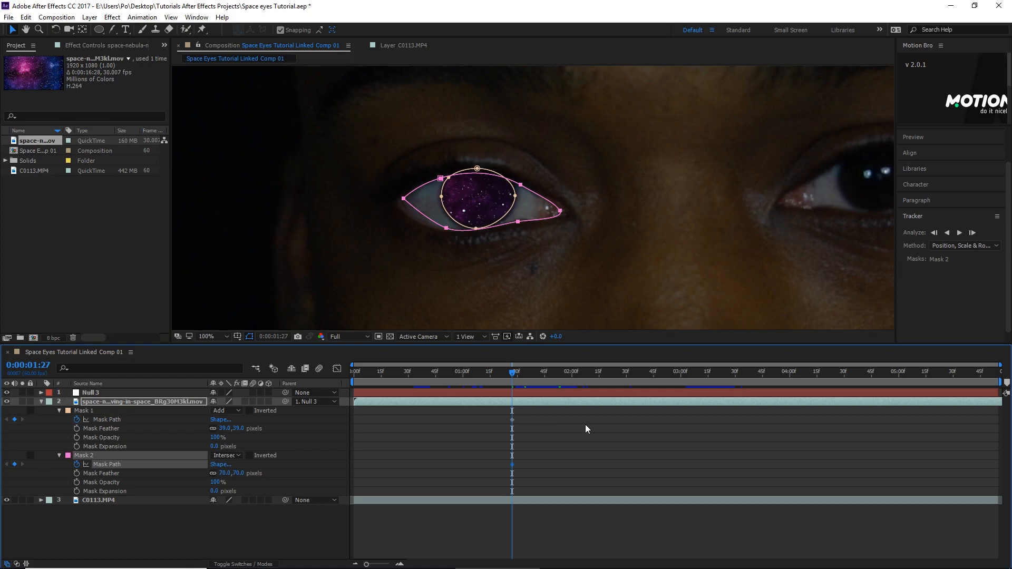
- Advance to 0:00:01:43 and nudge the upper-right vertex of Mask 2 to match the eyelid
{"action": "key", "text": "Page_Down"}
{"action": "key", "text": "Page_Down"}
{"action": "key", "text": "Page_Down"}
{"action": "key", "text": "Page_Down"}
{"action": "key", "text": "Page_Down"}
{"action": "key", "text": "Page_Down"}
{"action": "key", "text": "Page_Down"}
{"action": "key", "text": "Page_Down"}
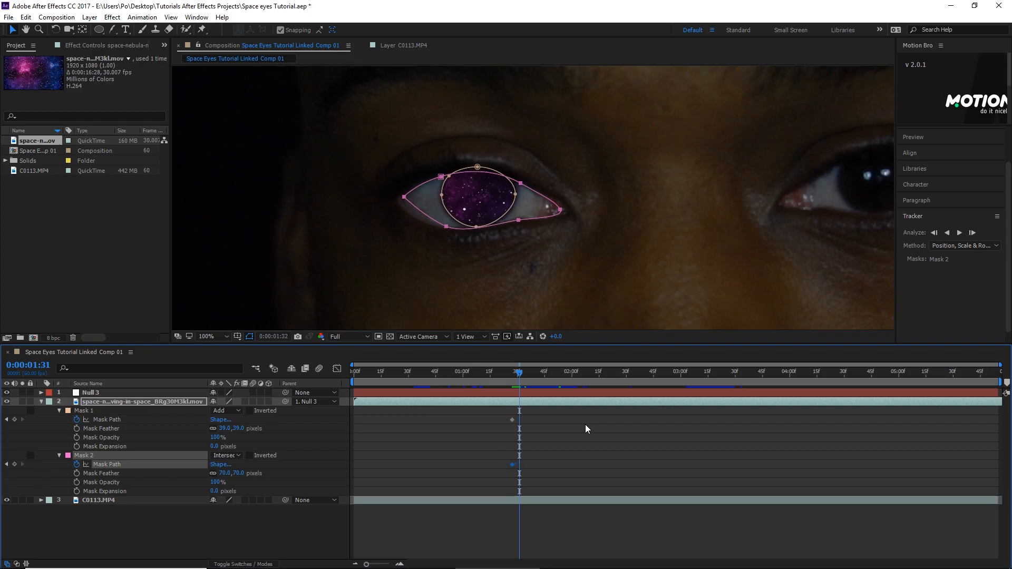
{"action": "key", "text": "Page_Down"}
{"action": "key", "text": "Page_Down"}
{"action": "key", "text": "Page_Down"}
{"action": "key", "text": "Page_Down"}
{"action": "key", "text": "Page_Down"}
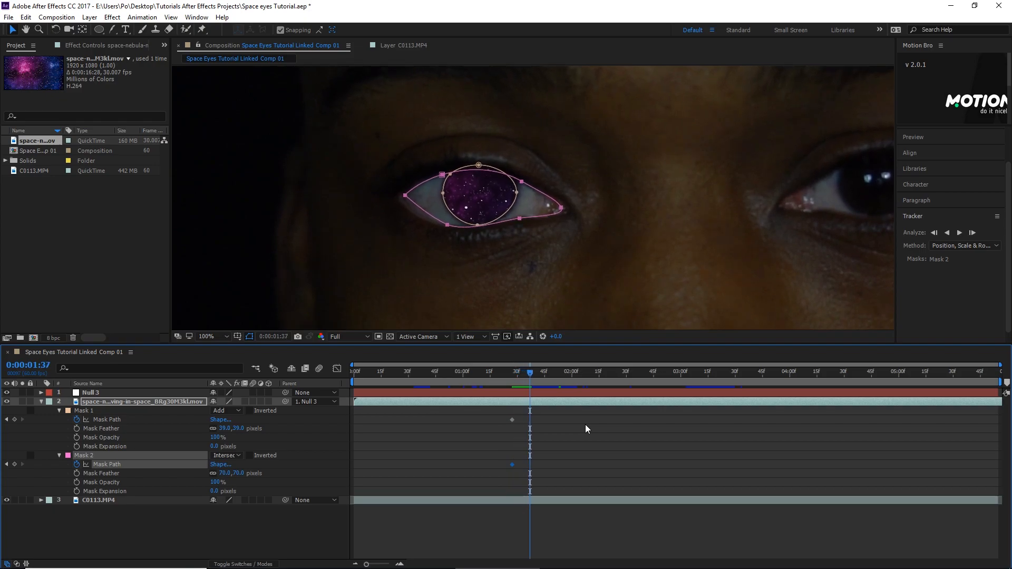
{"action": "key", "text": "Page_Down"}
{"action": "key", "text": "Page_Down"}
{"action": "key", "text": "Page_Down"}
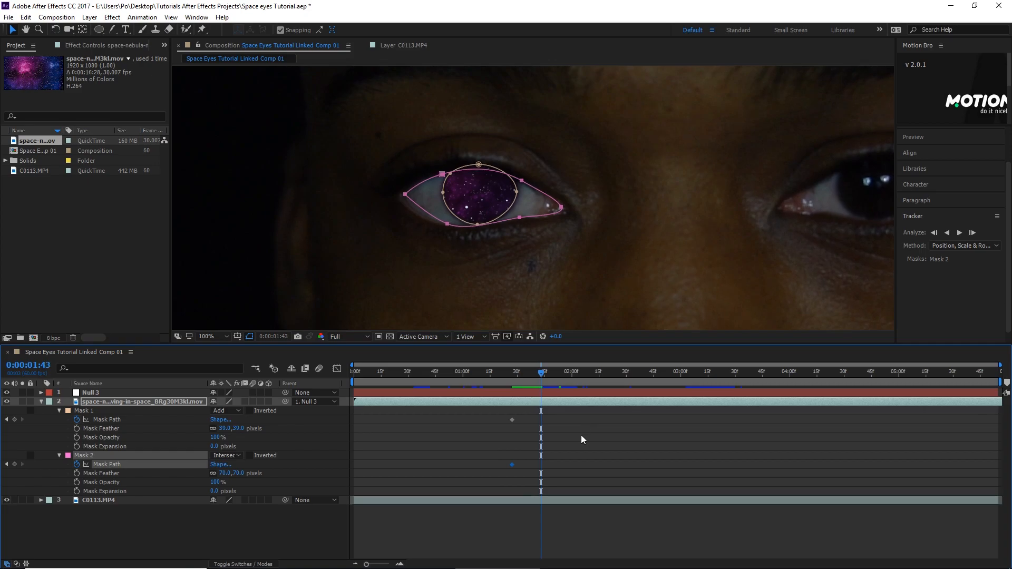
{"action": "left_click", "coordinate": [580, 435]}
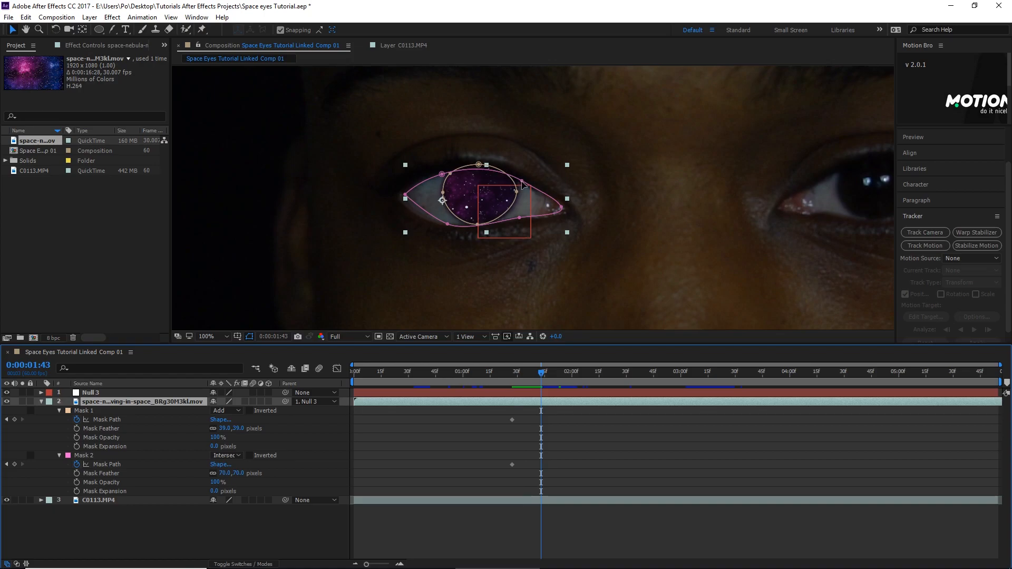
{"action": "left_click_drag", "start_coordinate": [520, 181], "coordinate": [522, 180]}
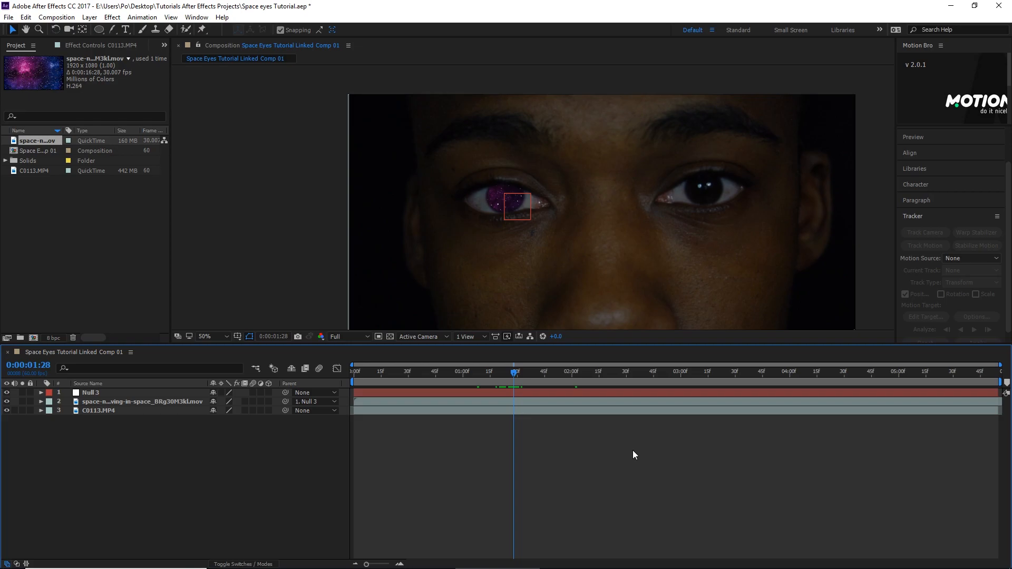
- Select the C0113.MP4 layer and set it as the tracker's motion source
{"action": "left_click", "coordinate": [493, 410]}
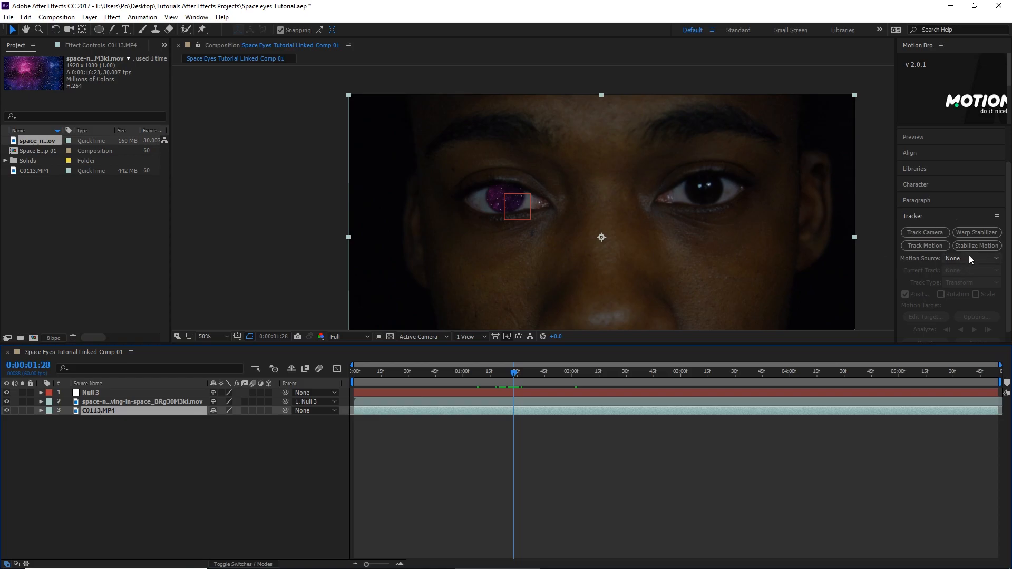
{"action": "left_click", "coordinate": [996, 258]}
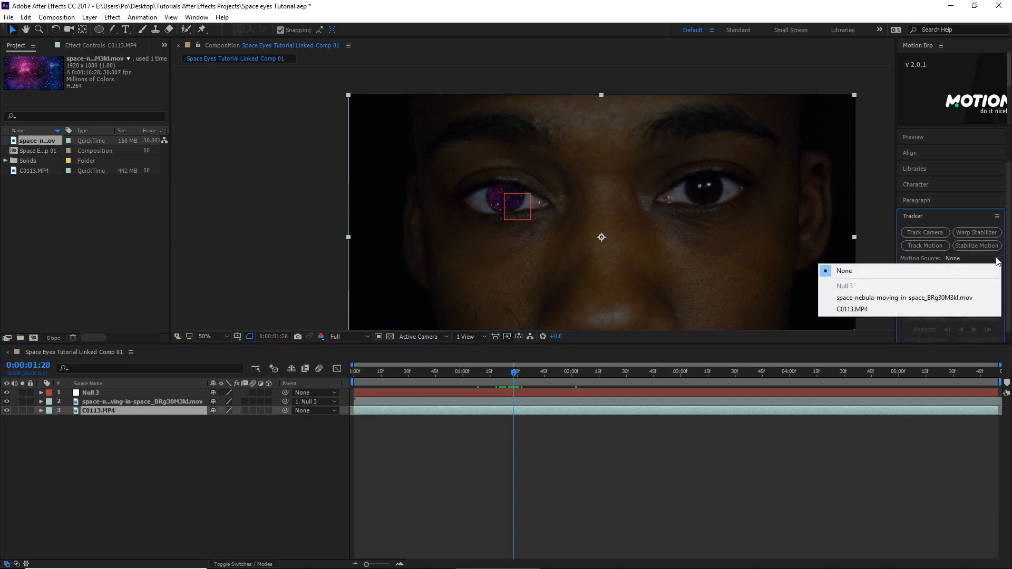
{"action": "left_click", "coordinate": [858, 310]}
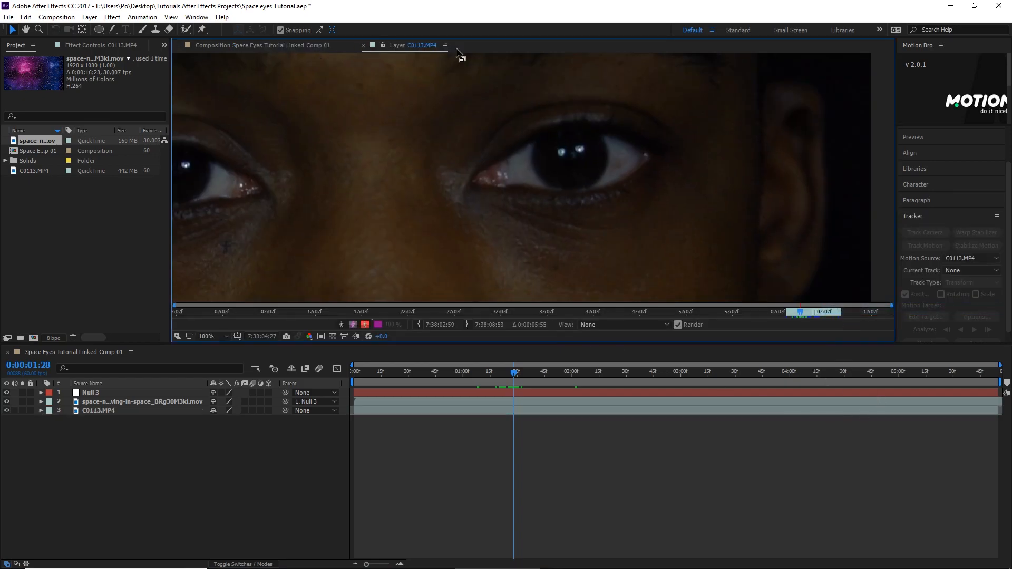
- Switch the current track to Tracker 4 and place Track Point 1 over the left-hand light reflection in the second eye
{"action": "left_click", "coordinate": [960, 271]}
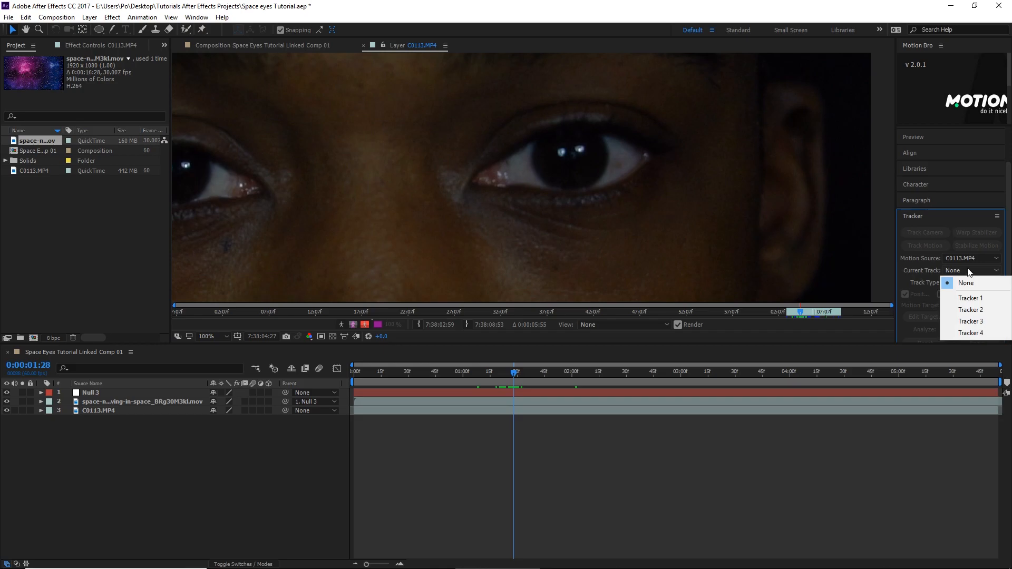
{"action": "left_click", "coordinate": [970, 333]}
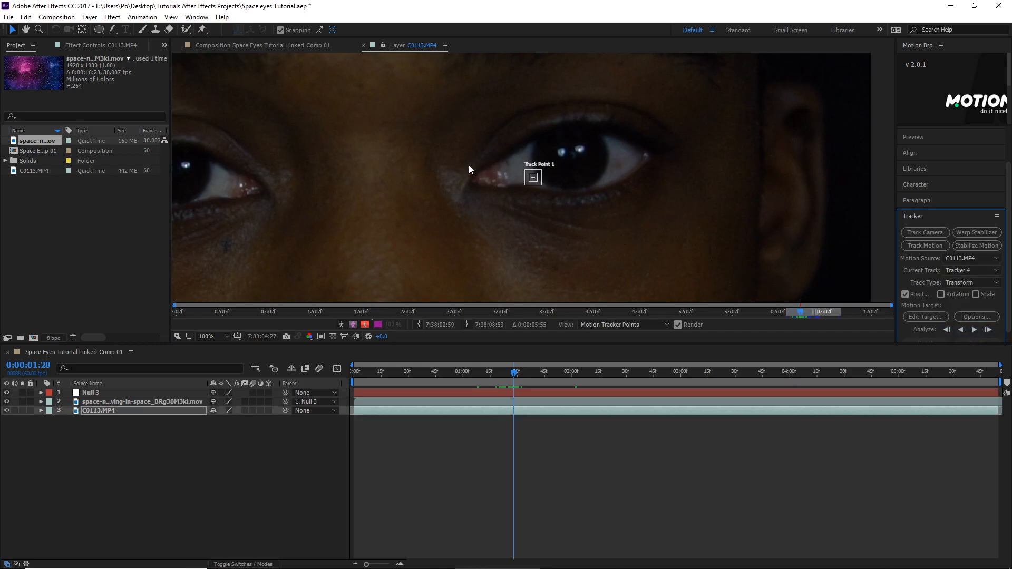
{"action": "scroll", "coordinate": [454, 167], "scroll_direction": "up", "scroll_amount": 4}
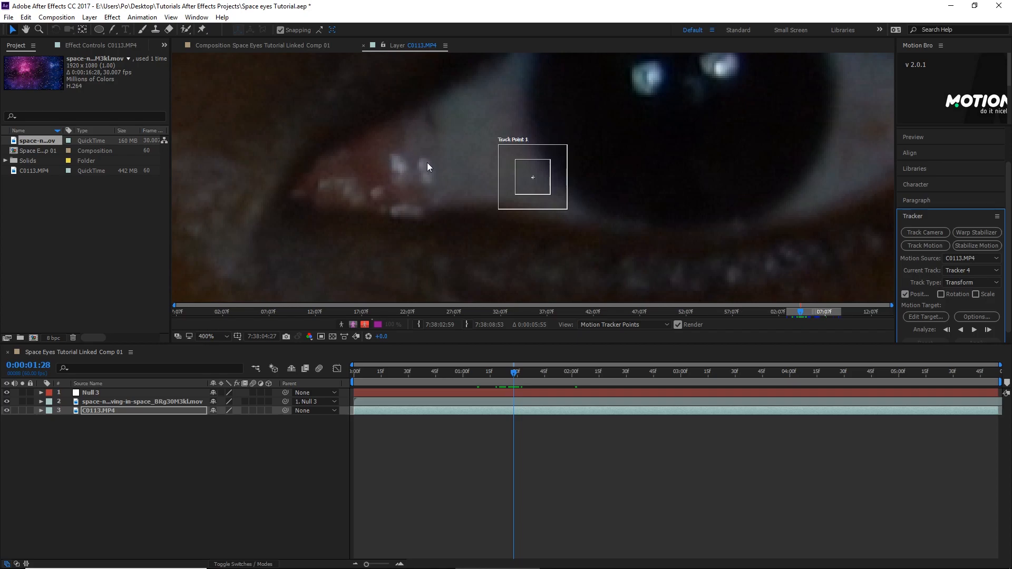
{"action": "key", "text": "h"}
{"action": "left_click_drag", "start_coordinate": [417, 102], "coordinate": [355, 165]}
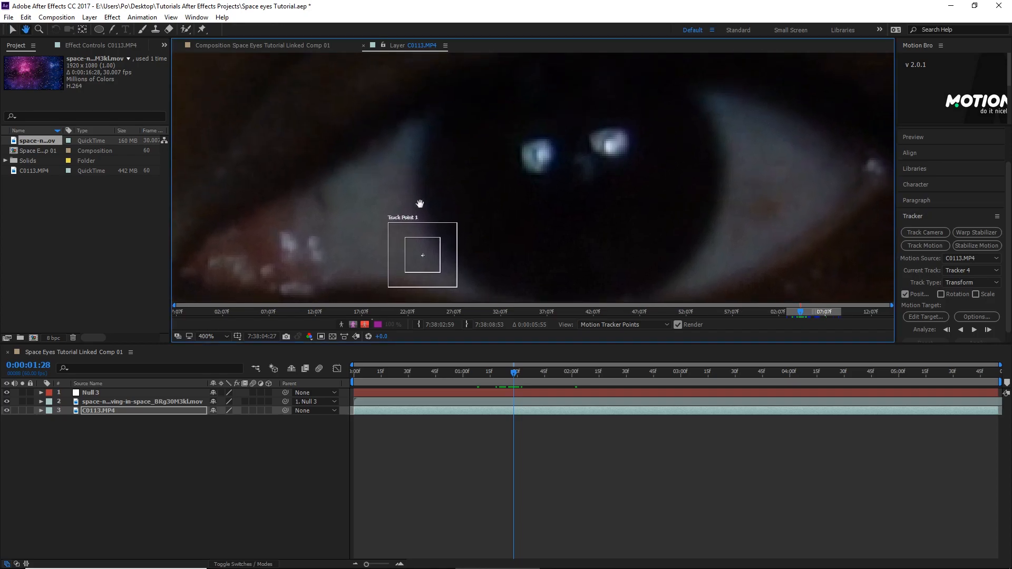
{"action": "key", "text": "v"}
{"action": "left_click_drag", "start_coordinate": [436, 230], "coordinate": [574, 121]}
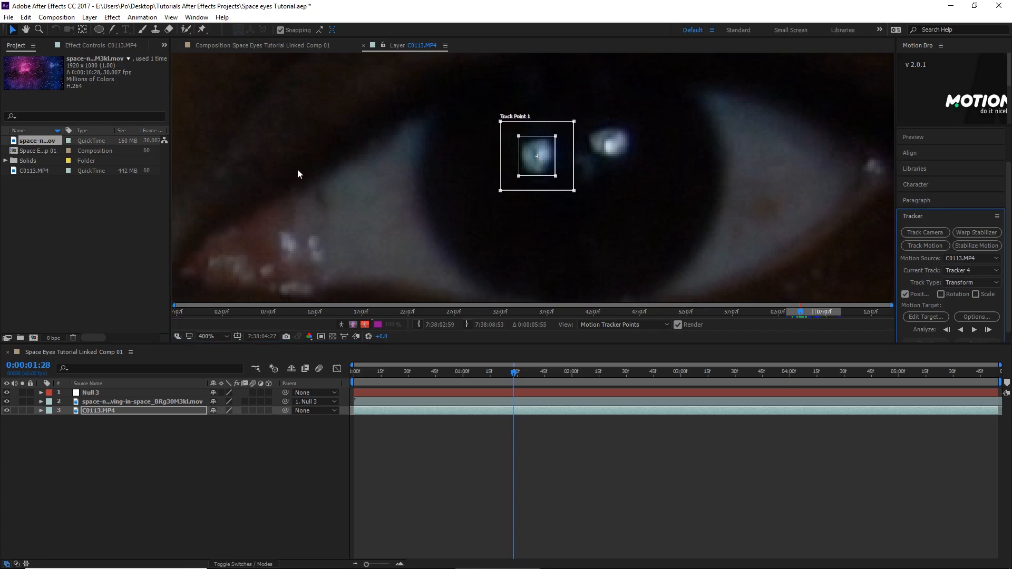
- Analyze the Tracker 4 motion forward from 0:00:01:28 to the end of the clip
{"action": "key", "text": "comma"}
{"action": "key", "text": "comma"}
{"action": "key", "text": "comma"}
{"action": "key", "text": "comma"}
{"action": "key", "text": "comma"}
{"action": "key", "text": "comma"}
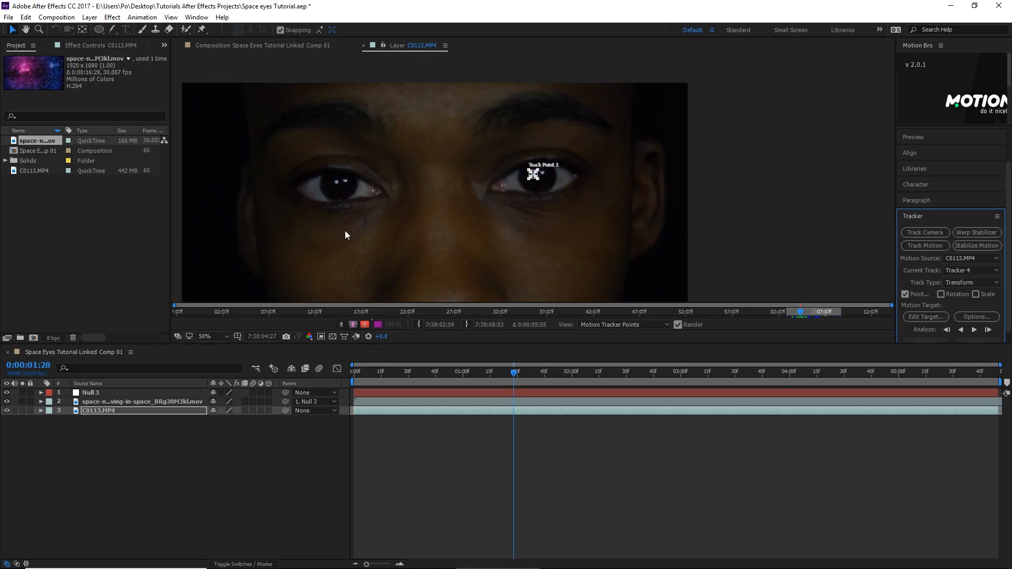
{"action": "key", "text": "period"}
{"action": "key", "text": "period"}
{"action": "key", "text": "period"}
{"action": "key", "text": "period"}
{"action": "key", "text": "period"}
{"action": "key", "text": "period"}
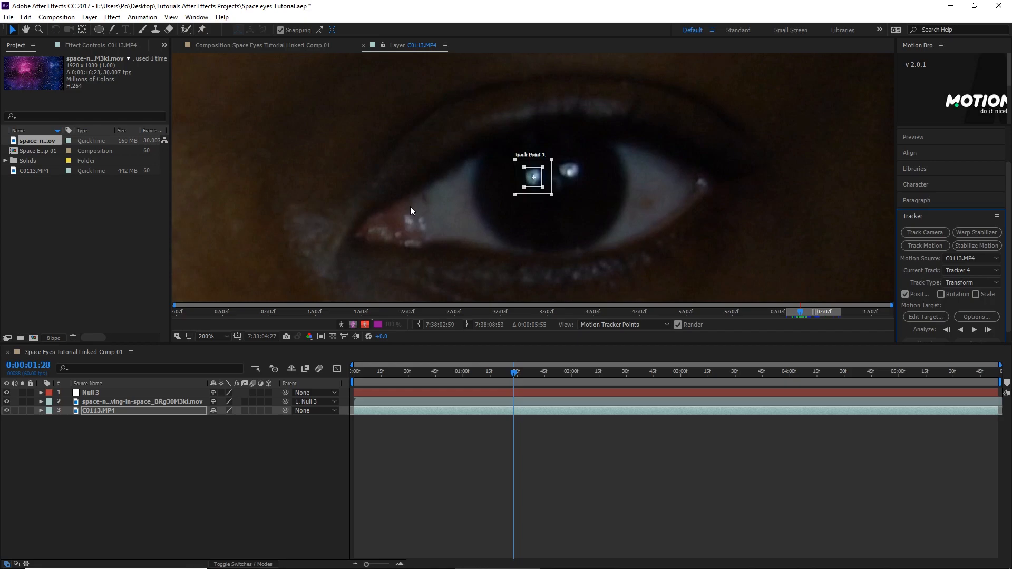
{"action": "left_click", "coordinate": [974, 330]}
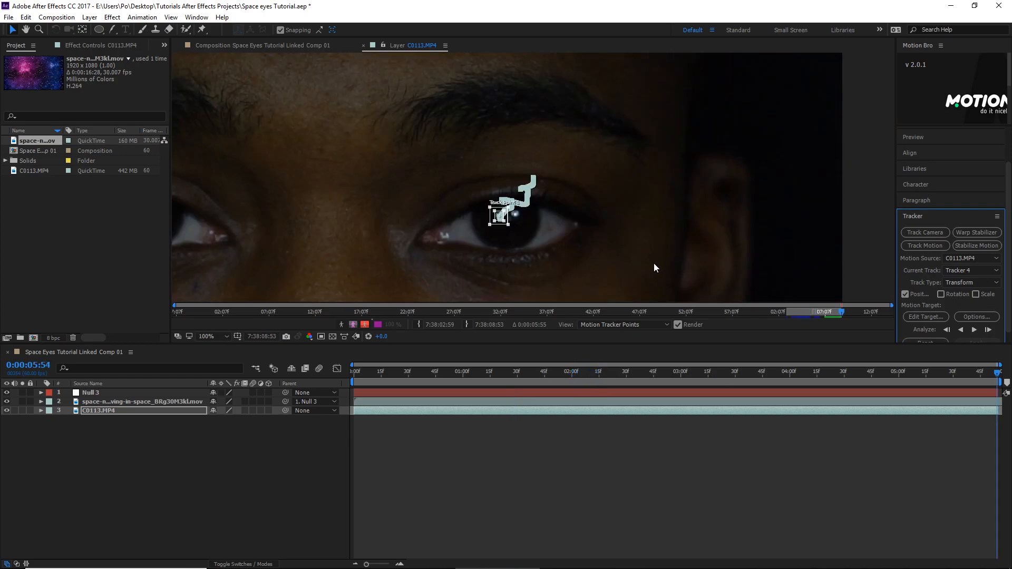
- Add a new null object to the composition
{"action": "left_click", "coordinate": [197, 452]}
{"action": "right_click", "coordinate": [192, 442]}
{"action": "mouse_move", "coordinate": [251, 453]}
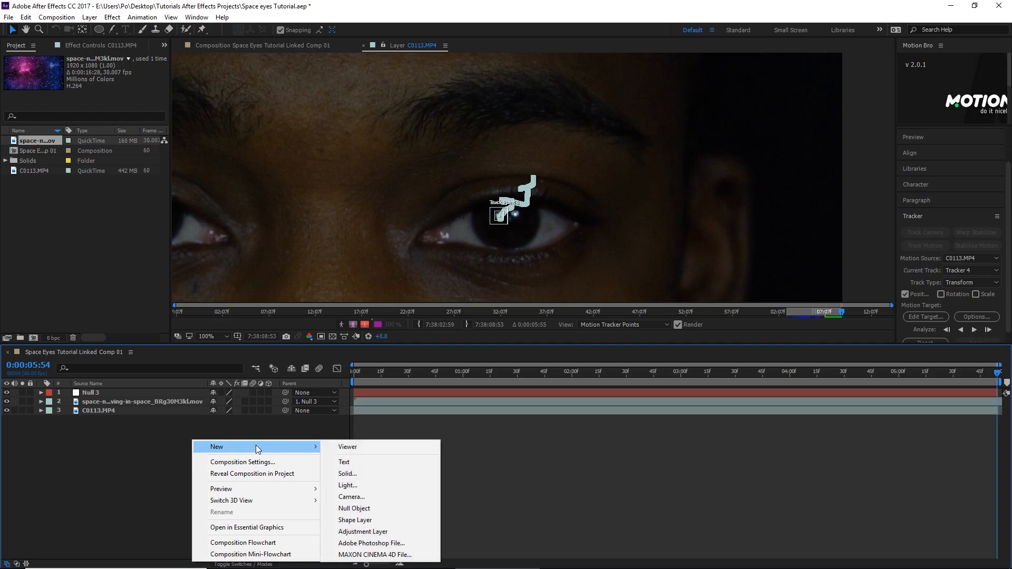
{"action": "left_click", "coordinate": [377, 508]}
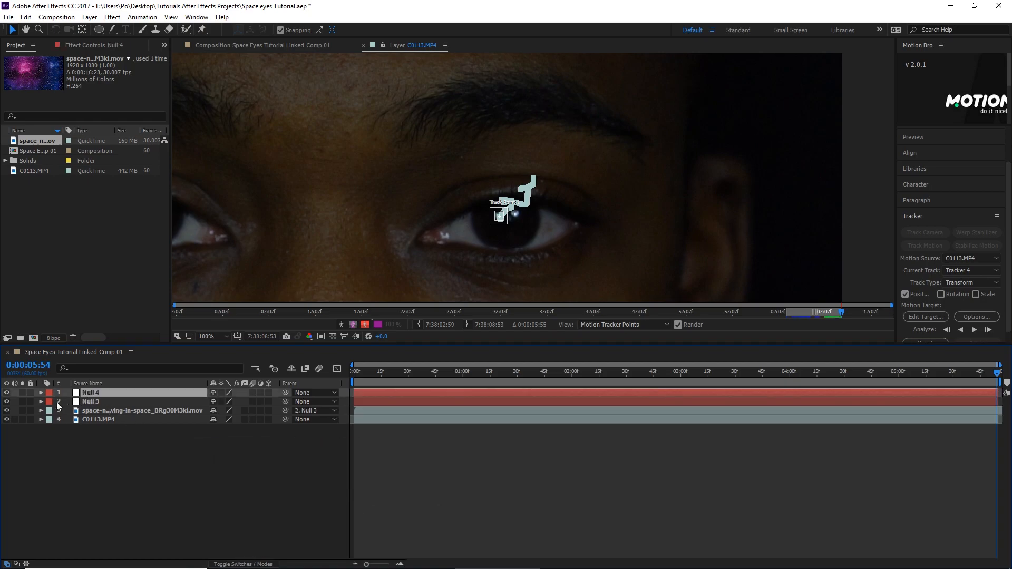
- Set Null 4 as the motion target and apply the tracking data to it in the X and Y dimensions
{"action": "left_click", "coordinate": [925, 318]}
{"action": "left_click", "coordinate": [538, 264]}
{"action": "left_click", "coordinate": [515, 275]}
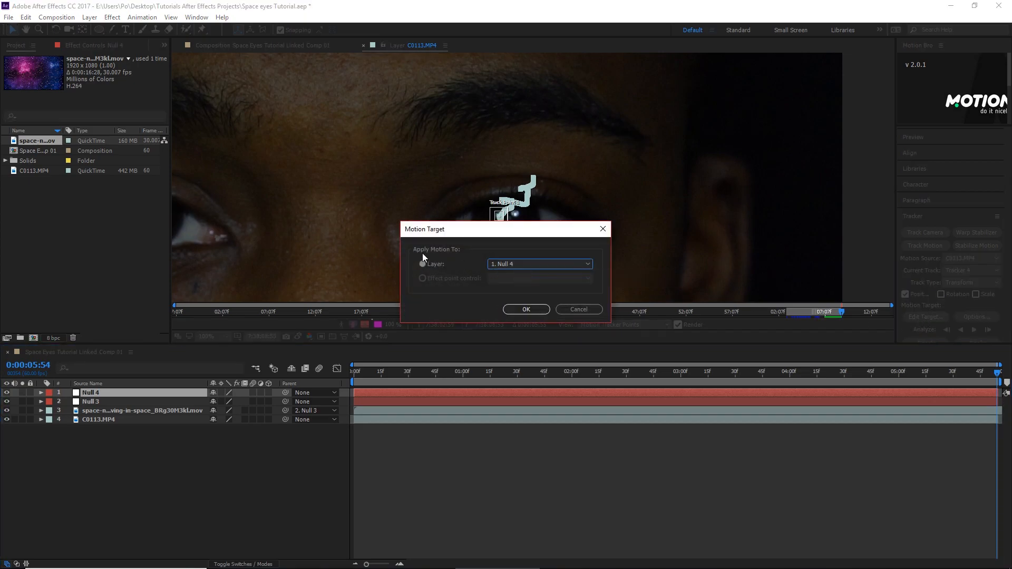
{"action": "left_click", "coordinate": [526, 309]}
{"action": "scroll", "coordinate": [997, 282], "scroll_direction": "down", "scroll_amount": 1}
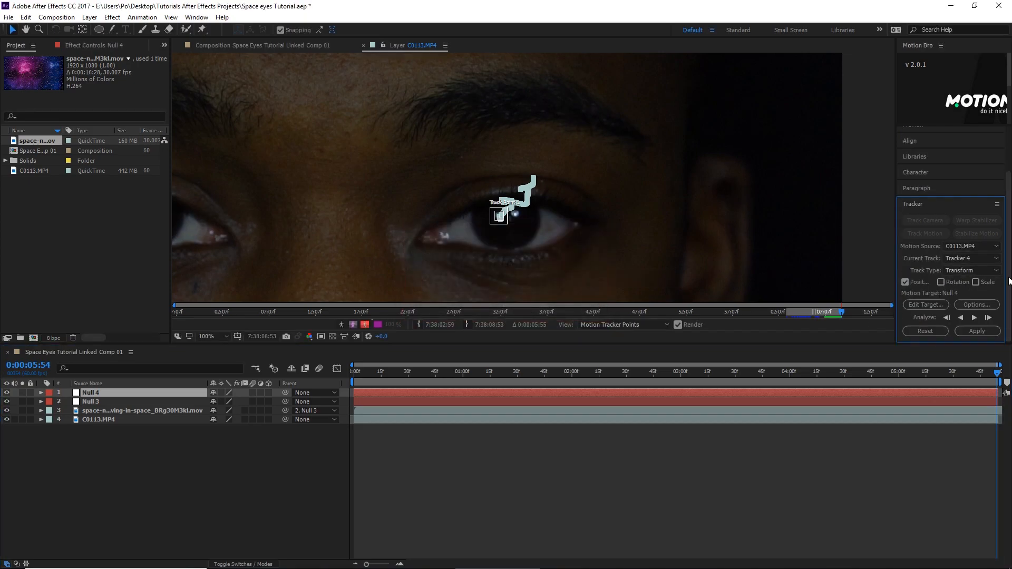
{"action": "left_click", "coordinate": [977, 331]}
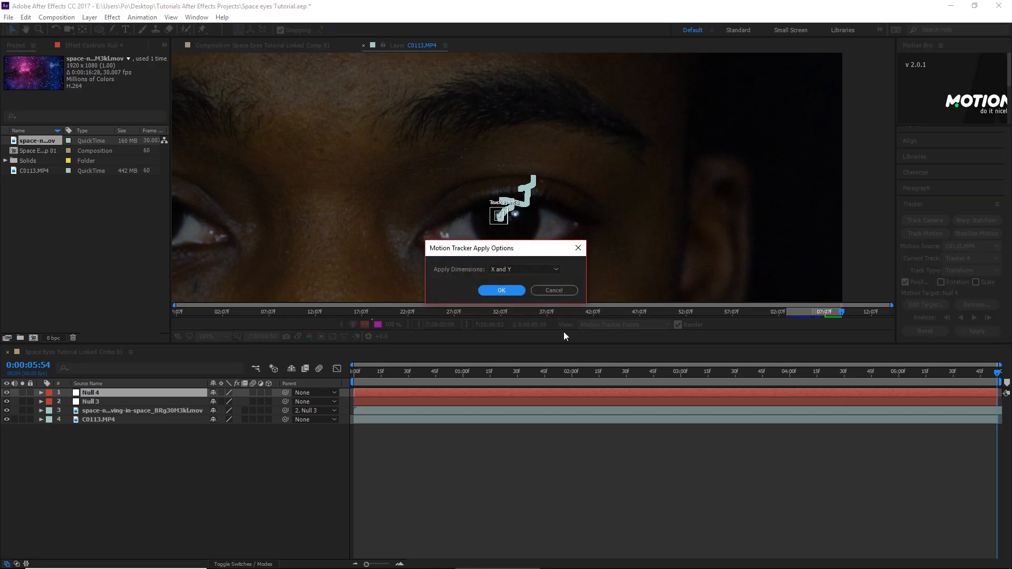
{"action": "left_click", "coordinate": [515, 292]}
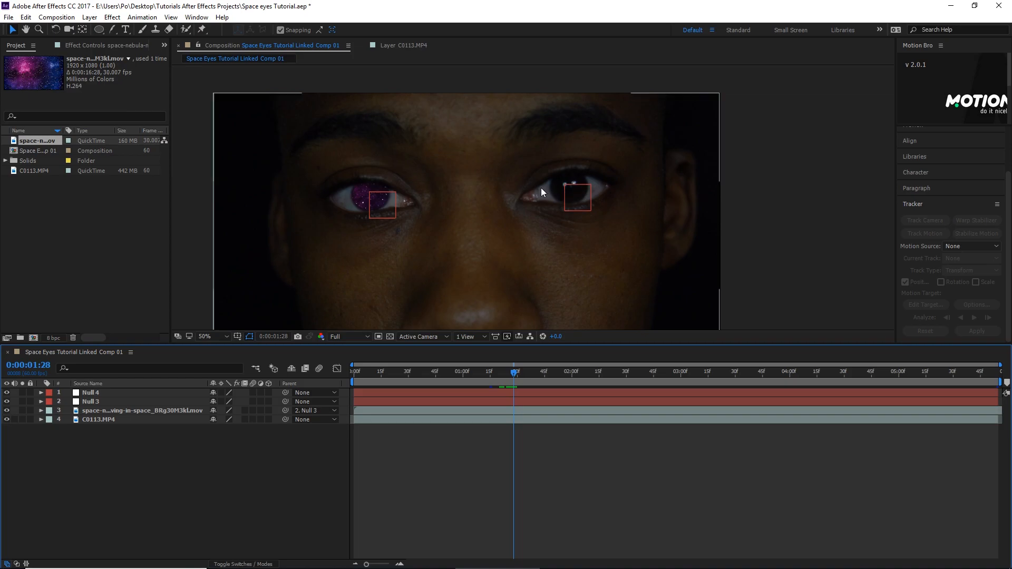
- Duplicate the nebula layer, unparent the copy, and move it over the second eye
{"action": "left_click", "coordinate": [173, 410]}
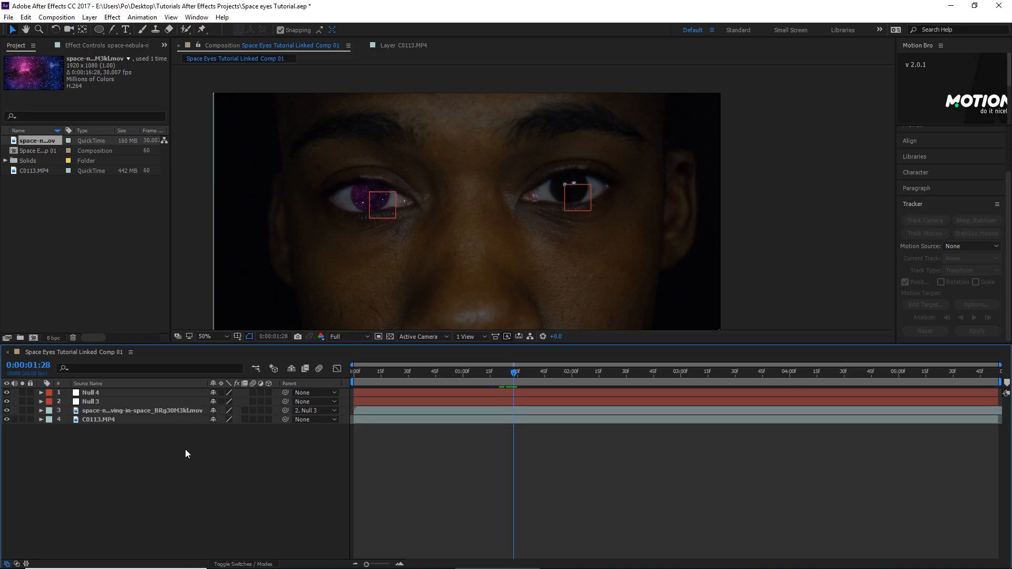
{"action": "key", "text": "ctrl+d"}
{"action": "left_click_drag", "start_coordinate": [154, 393], "coordinate": [149, 417]}
{"action": "left_click_drag", "start_coordinate": [363, 194], "coordinate": [533, 182]}
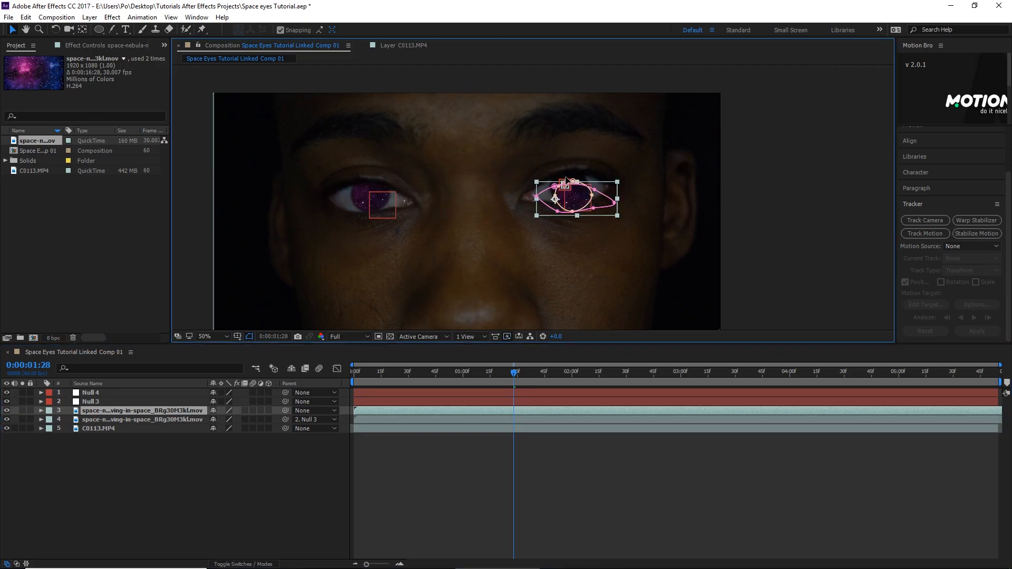
{"action": "key", "text": "ctrl+z"}
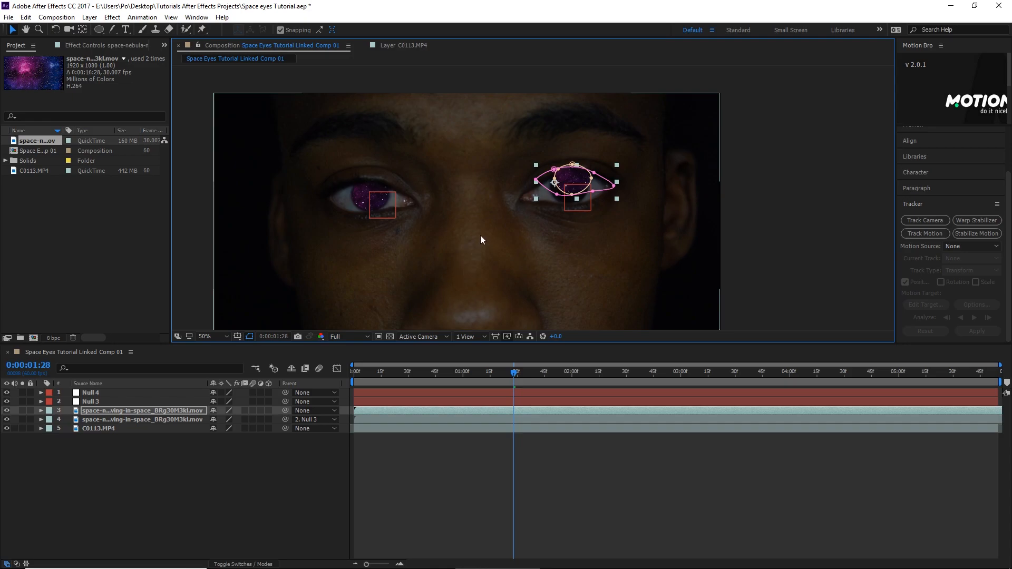
- Align the duplicated nebula's circular mask with the iris of the second eye
{"action": "key", "text": "period"}
{"action": "key", "text": "period"}
{"action": "key", "text": "period"}
{"action": "left_click_drag", "start_coordinate": [470, 172], "coordinate": [299, 269]}
{"action": "left_click_drag", "start_coordinate": [520, 206], "coordinate": [505, 238]}
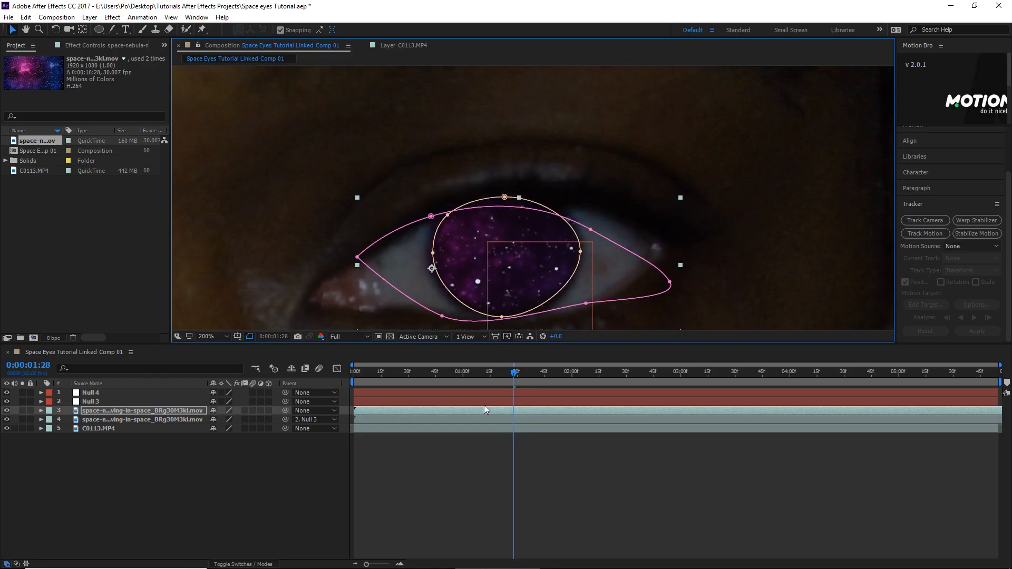
- Adjust the upper and inner-corner vertices of Mask 2 on the duplicated nebula to follow the second eye's lid
{"action": "left_click", "coordinate": [464, 462]}
{"action": "left_click", "coordinate": [411, 411]}
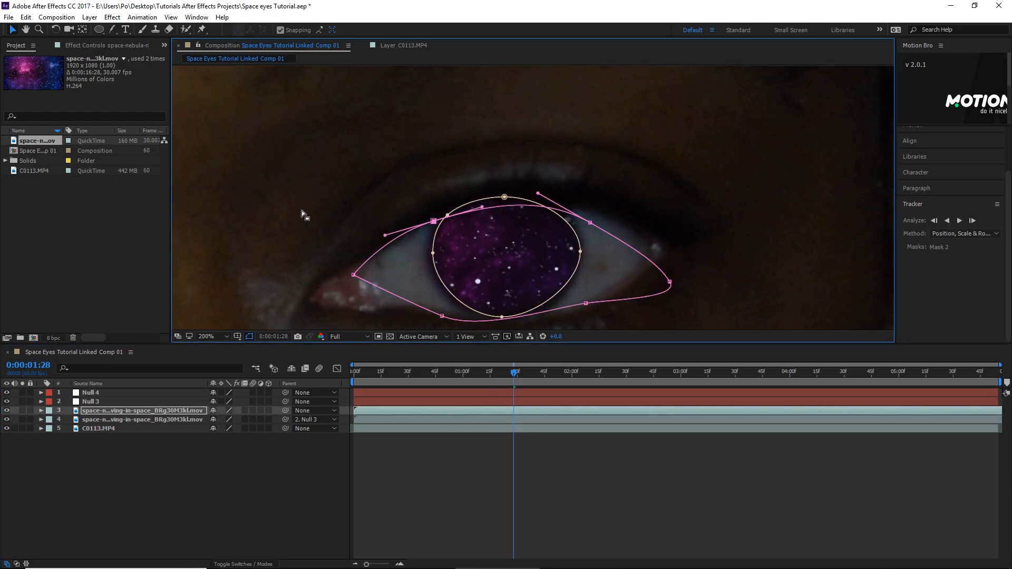
{"action": "scroll", "coordinate": [305, 212], "scroll_direction": "down", "scroll_amount": 1}
{"action": "left_click", "coordinate": [397, 462]}
{"action": "scroll", "coordinate": [327, 218], "scroll_direction": "down", "scroll_amount": 1}
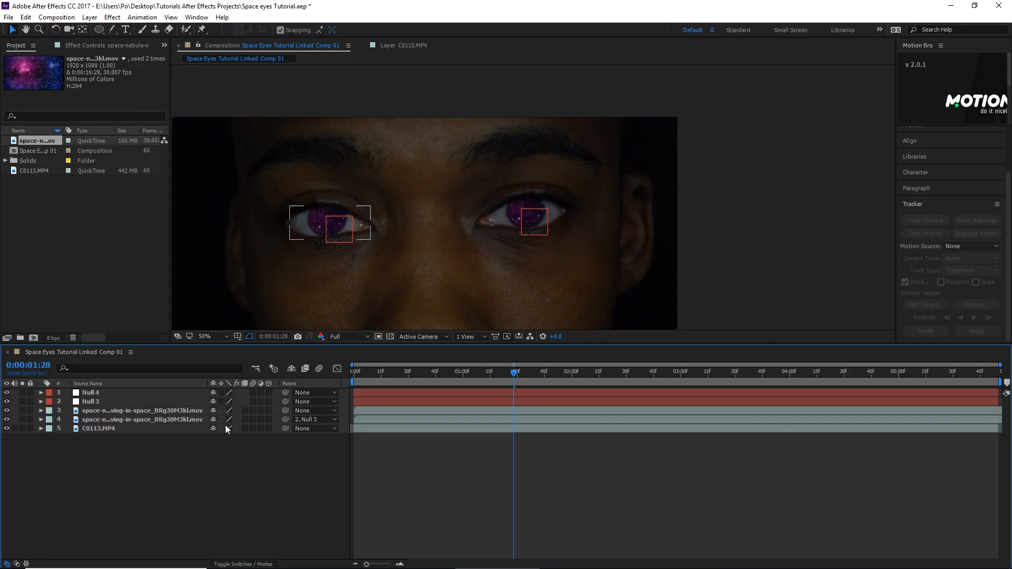
- Parent the duplicated nebula layer to Null 4
{"action": "left_click", "coordinate": [166, 410]}
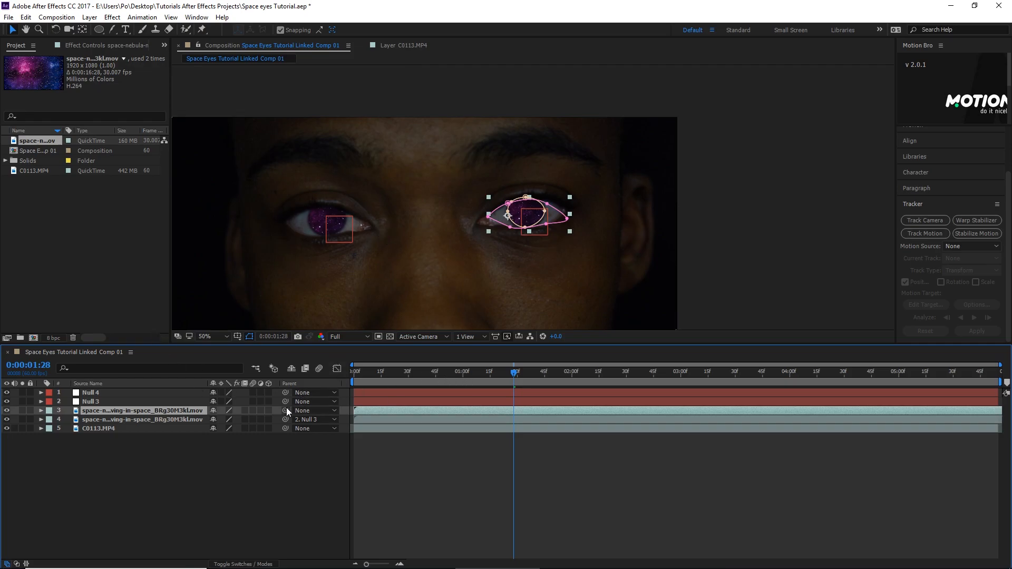
{"action": "left_click_drag", "start_coordinate": [286, 410], "coordinate": [119, 391]}
{"action": "left_click", "coordinate": [523, 474]}
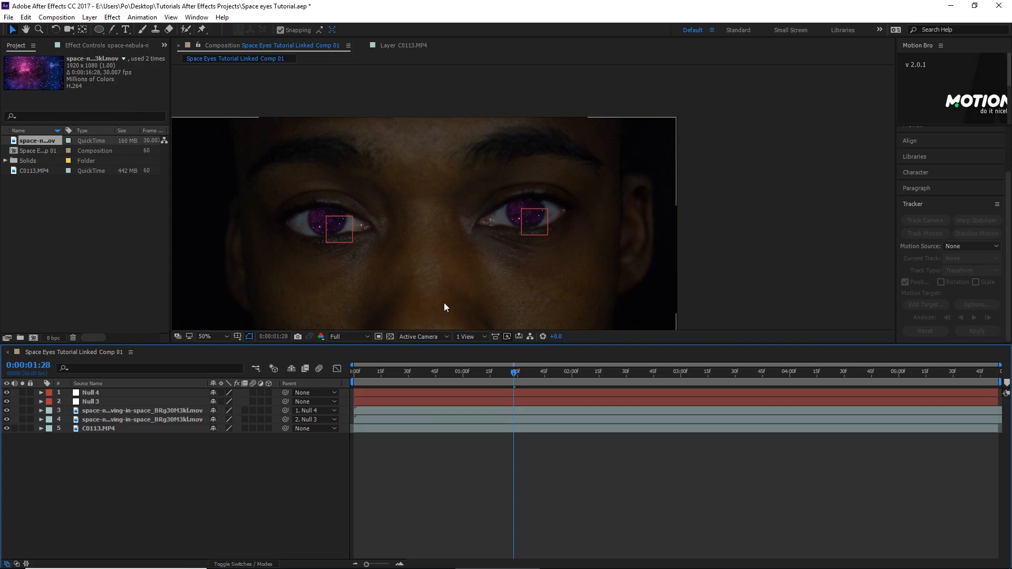
- Step through the frames from 0:00:01:28 to 0:00:01:40 to examine how the nebula follows both eyes
{"action": "key", "text": "Page_Down"}
{"action": "key", "text": "Page_Down"}
{"action": "key", "text": "Page_Down"}
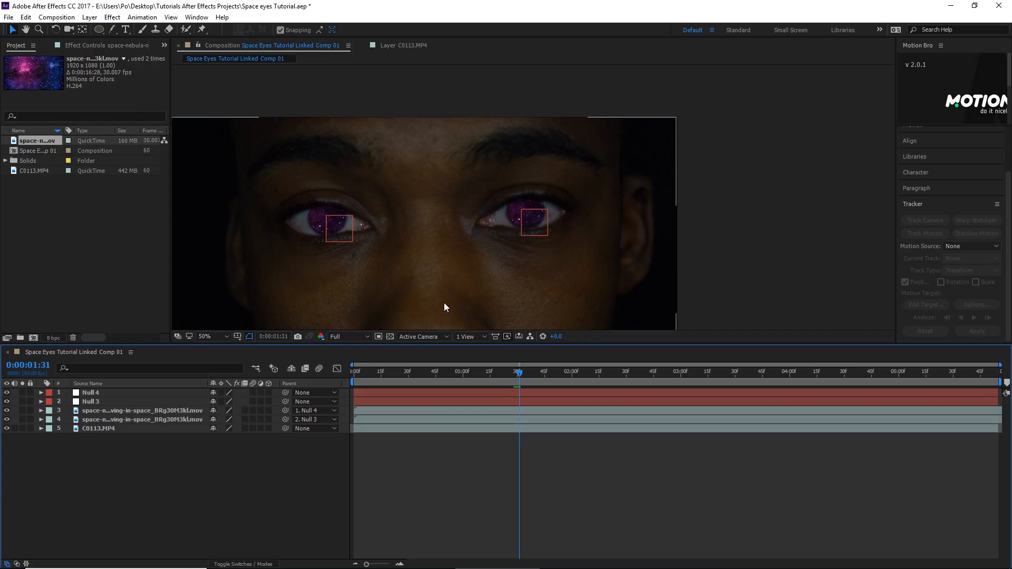
{"action": "key", "text": "Page_Down"}
{"action": "key", "text": "Page_Down"}
{"action": "key", "text": "Page_Down"}
{"action": "key", "text": "Page_Down"}
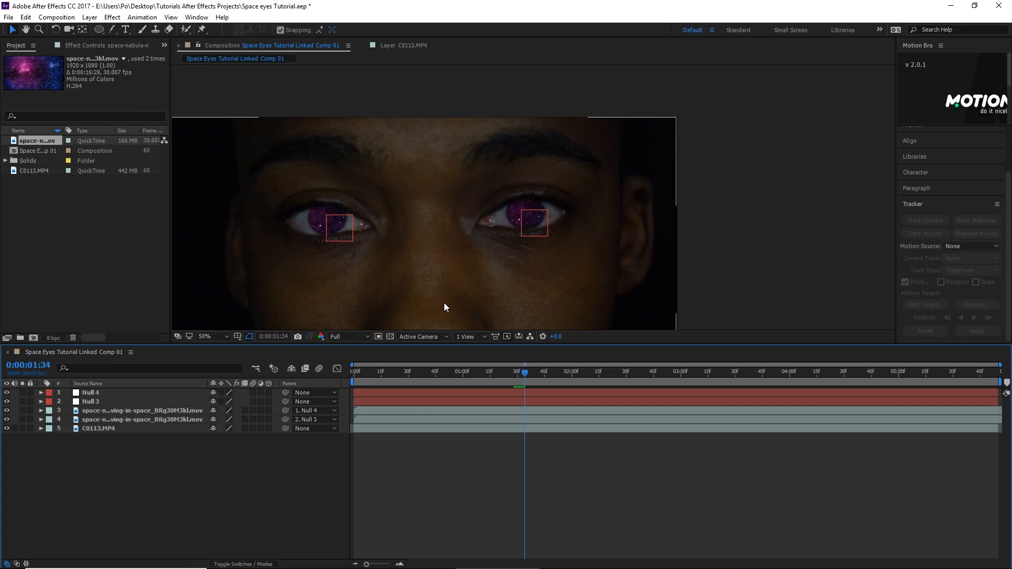
{"action": "key", "text": "Page_Down"}
{"action": "key", "text": "Page_Down"}
{"action": "key", "text": "Page_Down"}
{"action": "key", "text": "Page_Down"}
{"action": "key", "text": "Page_Down"}
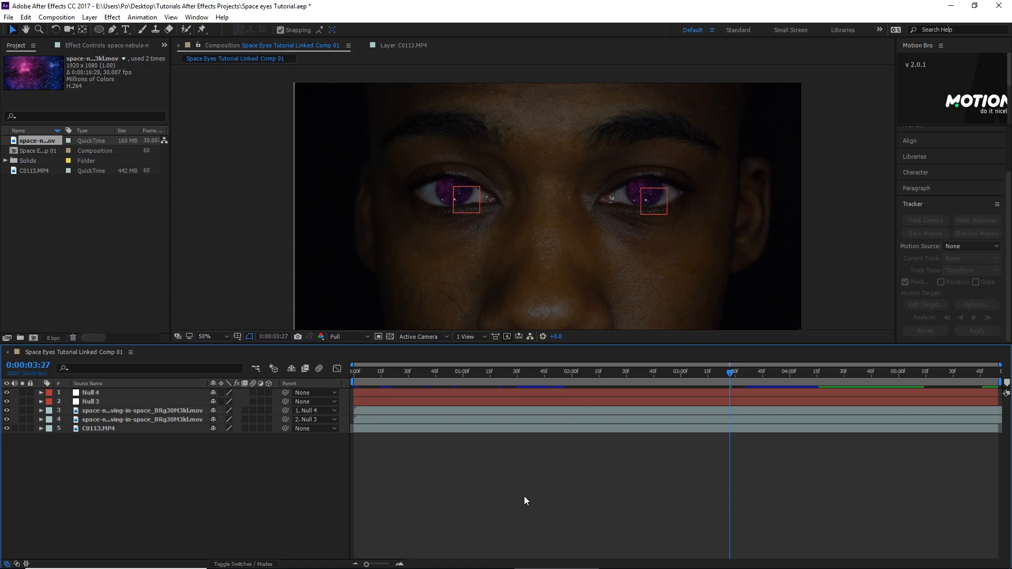
- Play the composition from 0:00:03:27 and examine the nebula effect on both eyes up close and at full view
{"action": "left_click", "coordinate": [525, 497]}
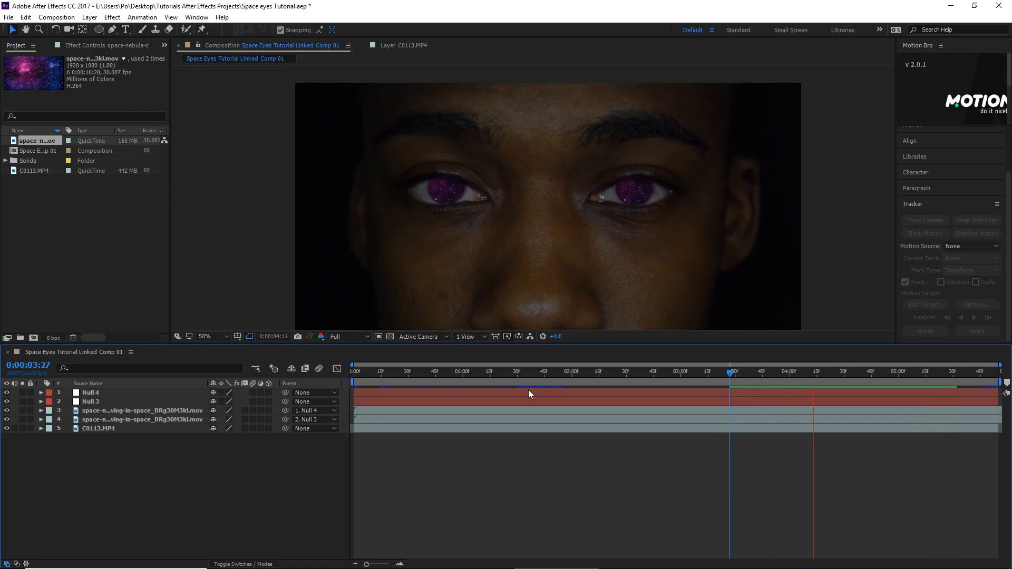
{"action": "scroll", "coordinate": [526, 304], "scroll_direction": "up", "scroll_amount": 1}
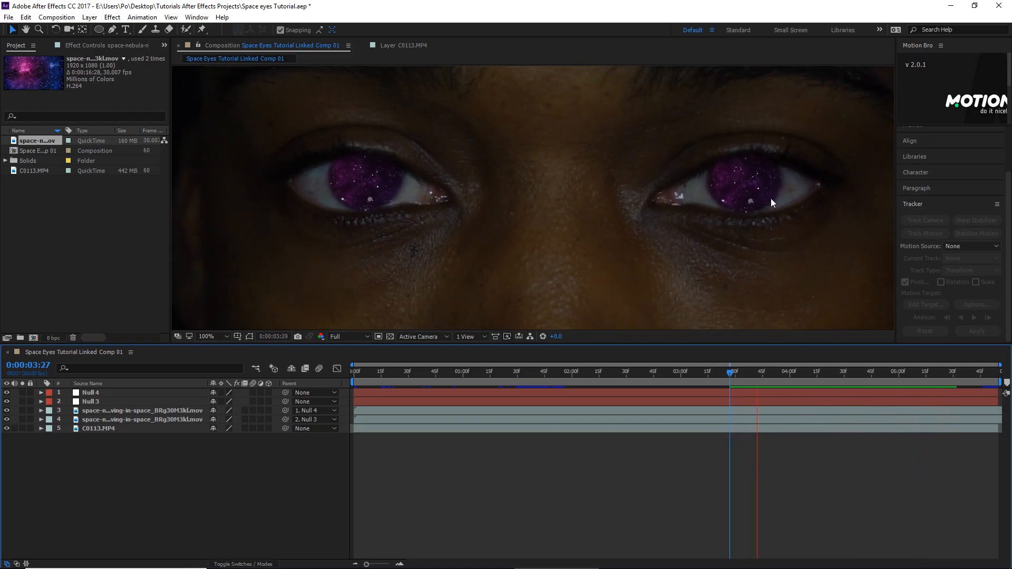
{"action": "key", "text": "space"}
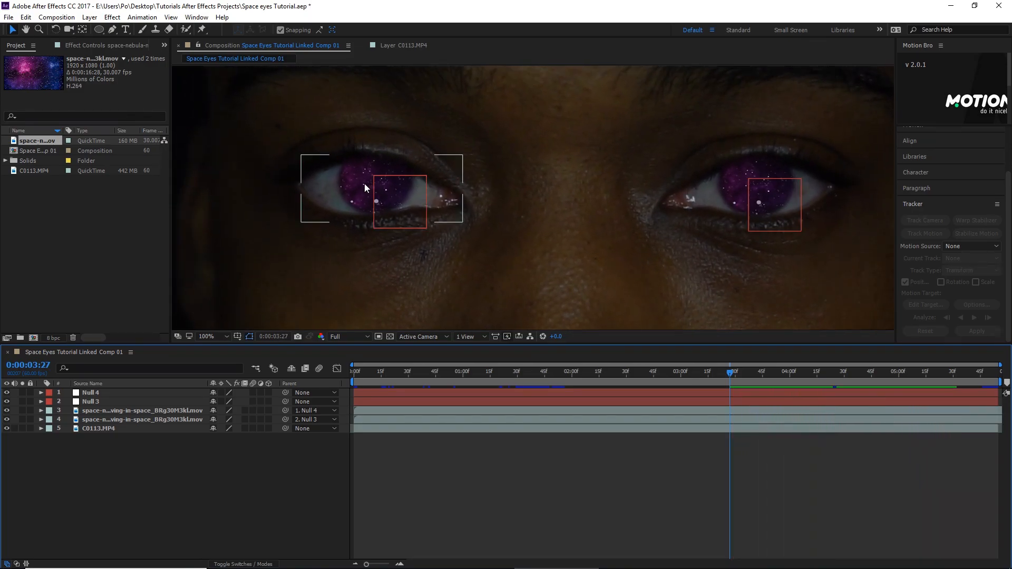
{"action": "key", "text": "space"}
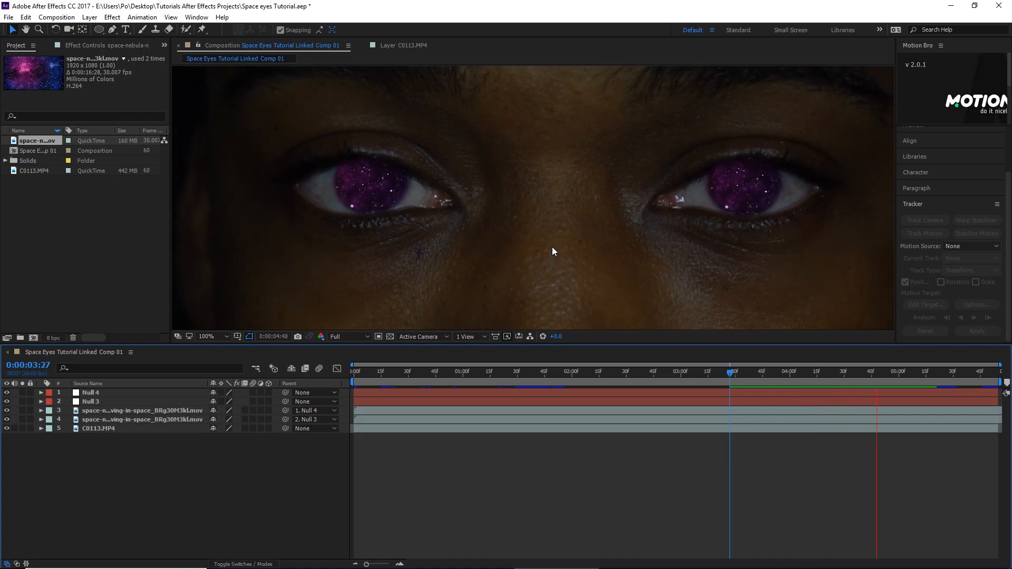
{"action": "scroll", "coordinate": [552, 250], "scroll_direction": "down", "scroll_amount": 2}
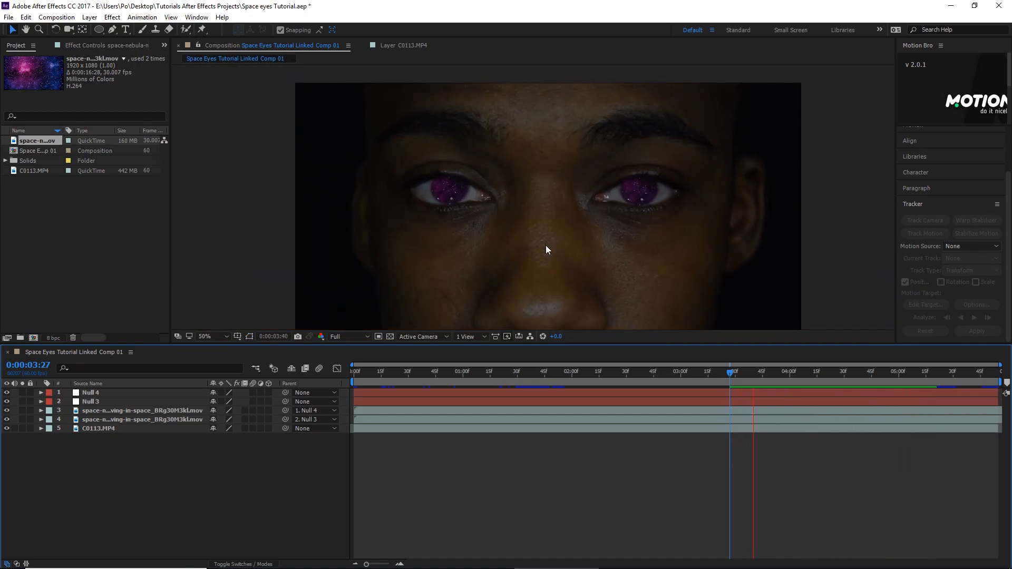